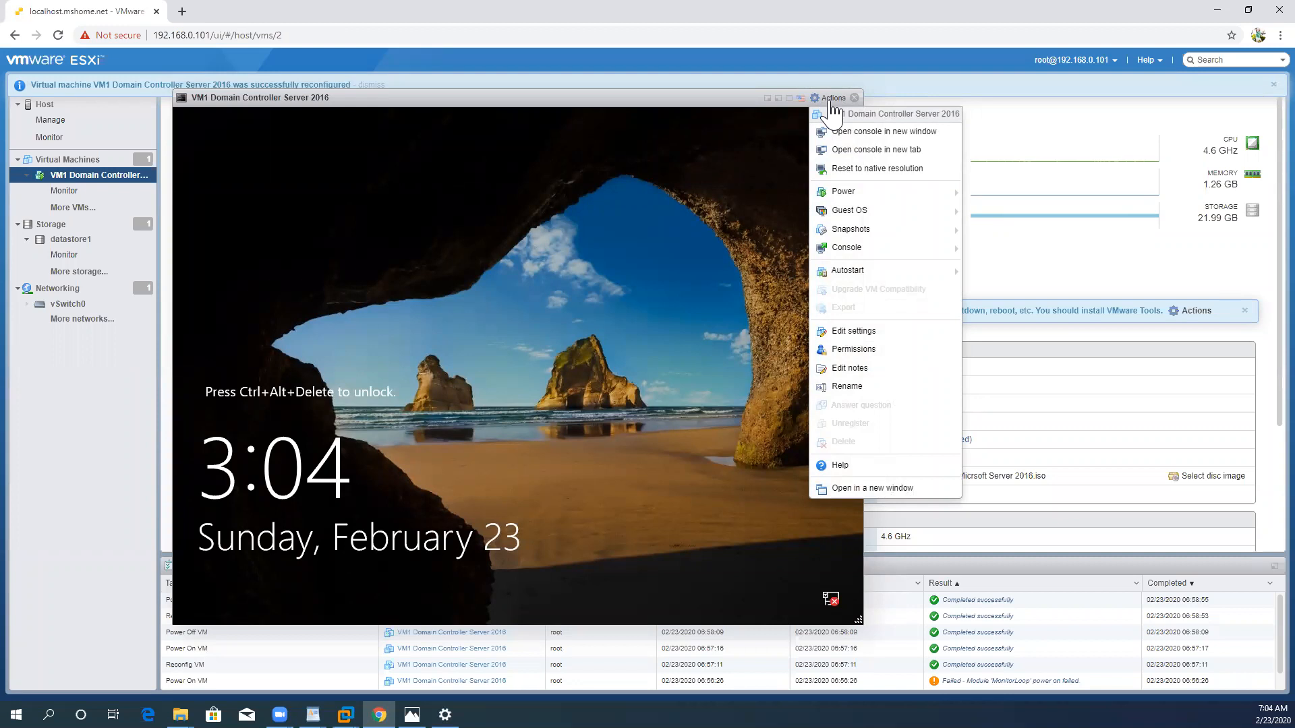
Step: Send Ctrl-Alt-Delete to the guest OS and sign in to the Administrator account with its password
mouse_move(843, 196)
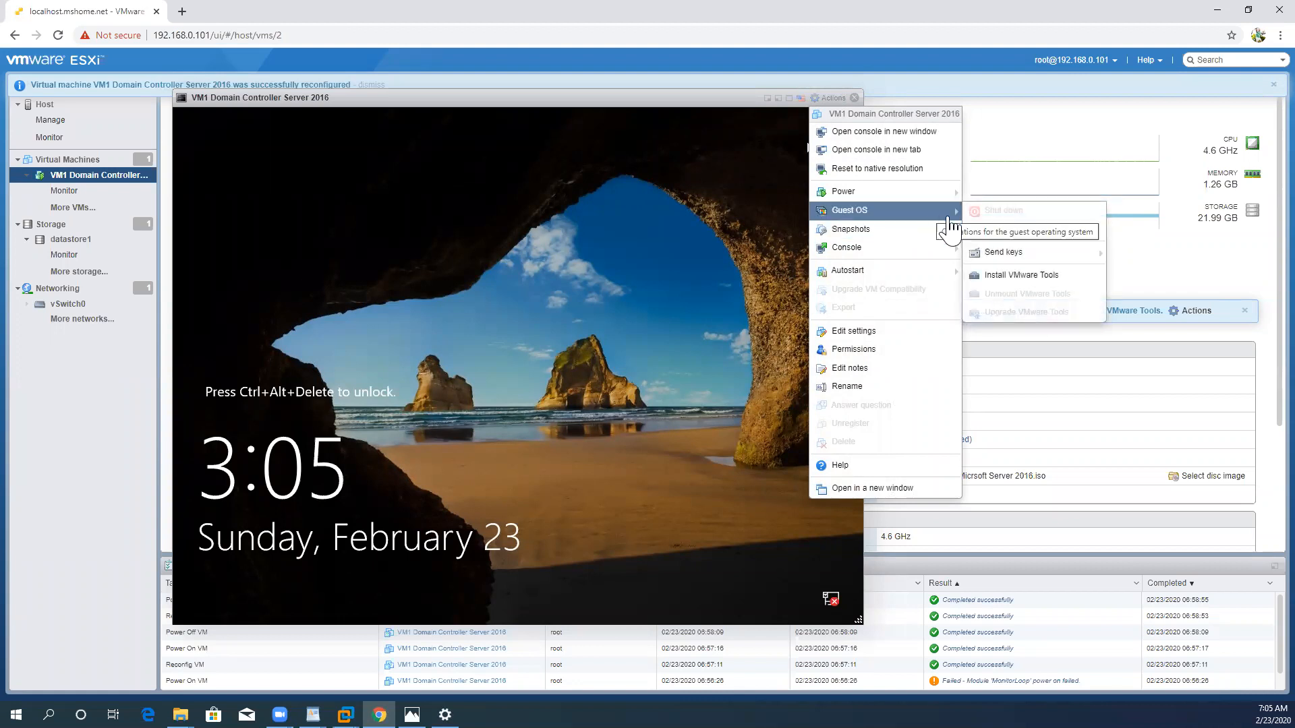
mouse_move(997, 260)
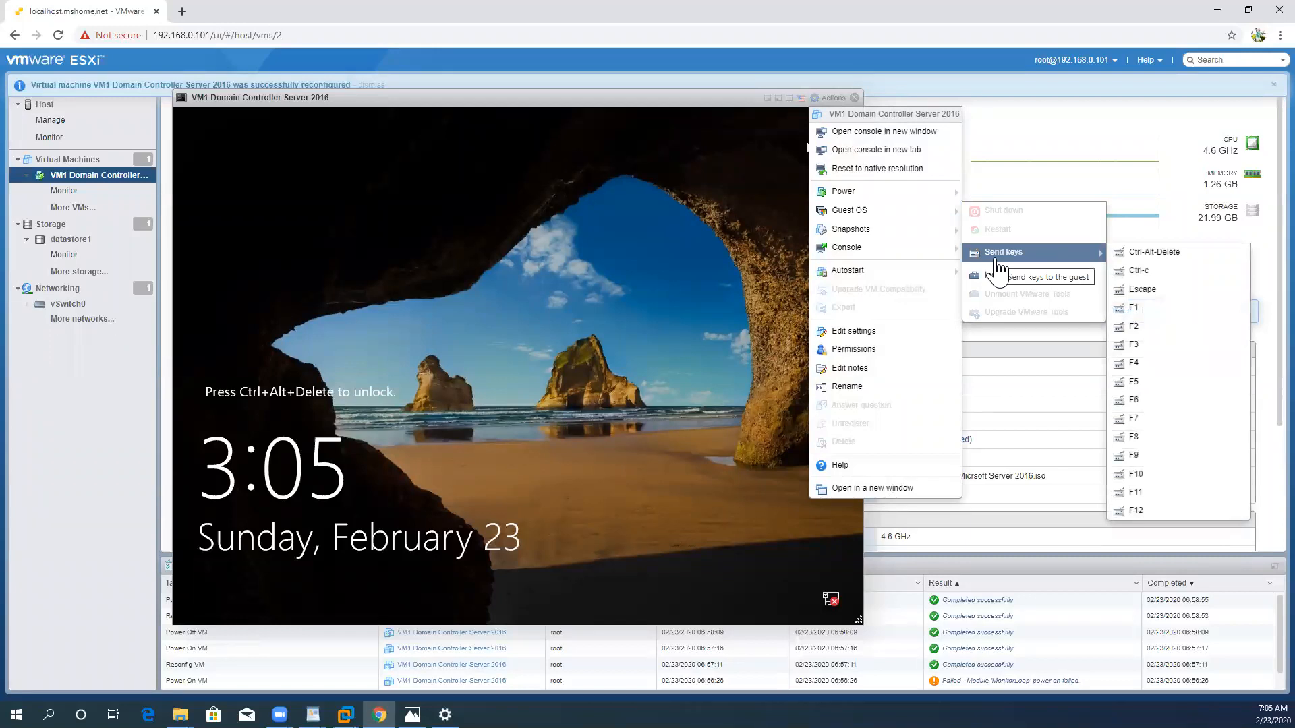
left_click(1148, 253)
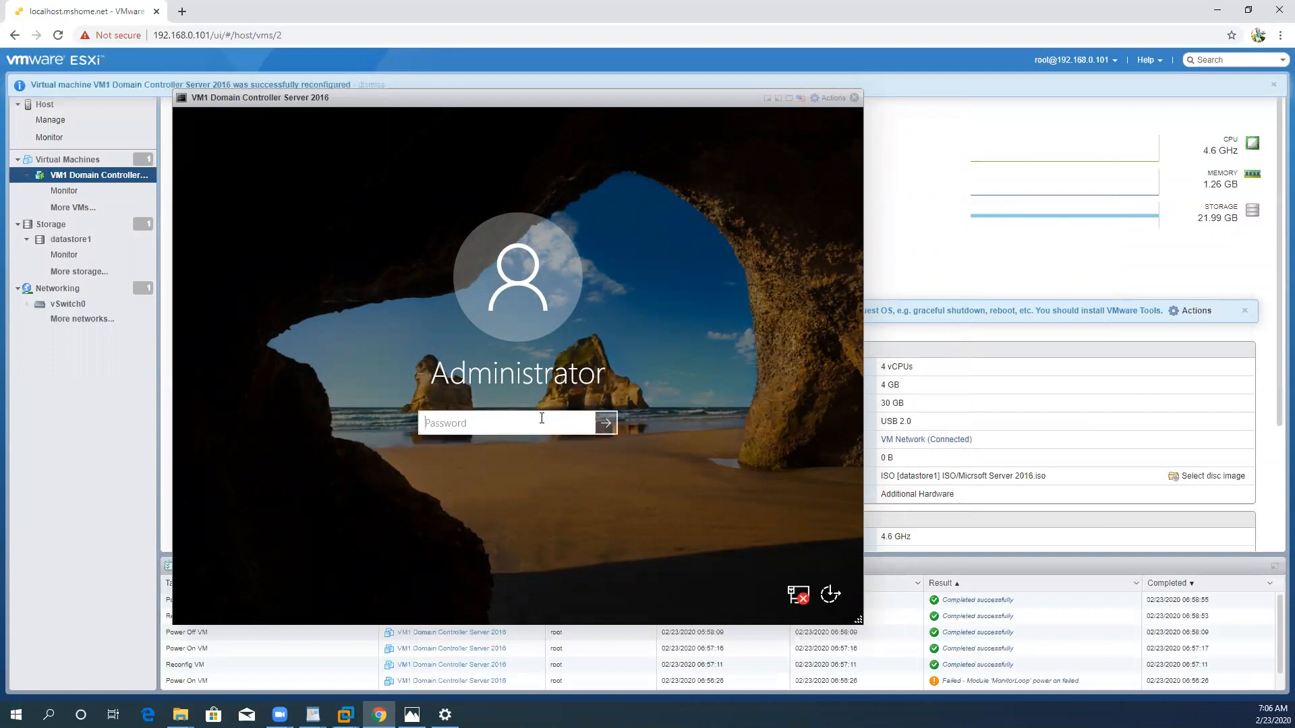
type("•••••••••••••")
key("Return")
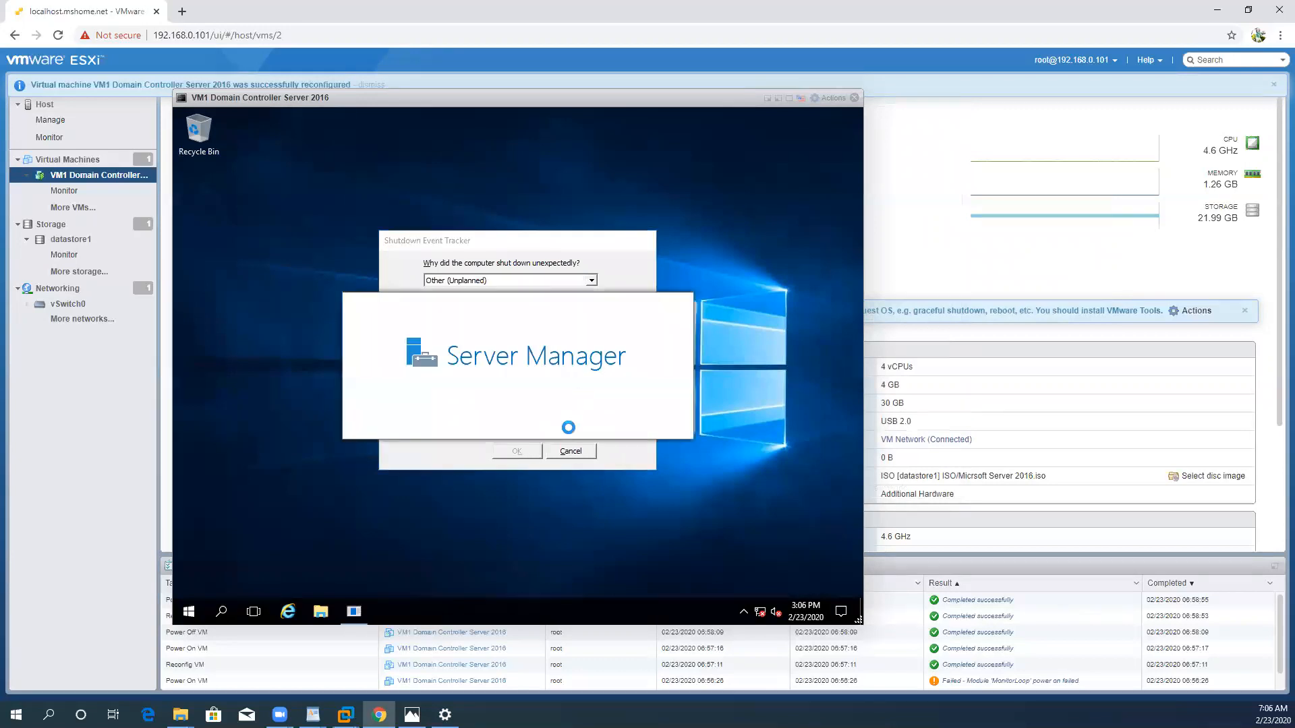
Step: Dismiss the Shutdown Event Tracker without giving a reason and close Server Manager
left_click(576, 454)
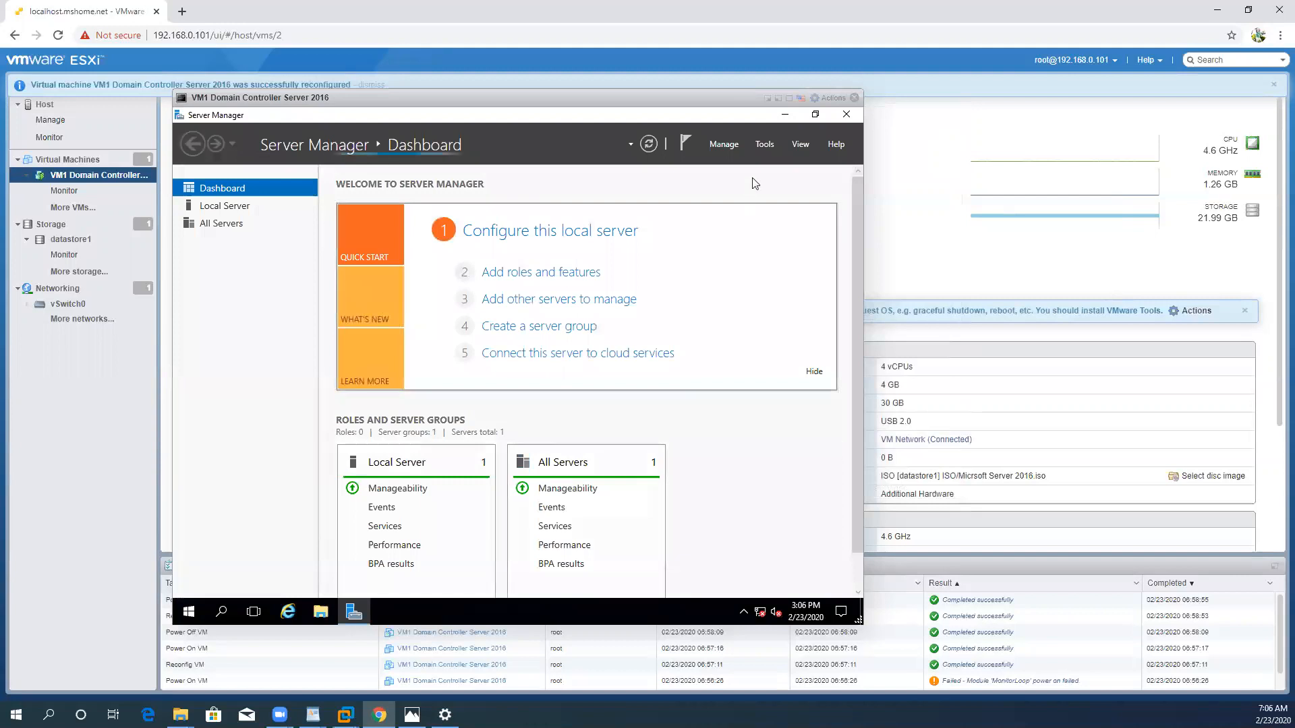
left_click(846, 114)
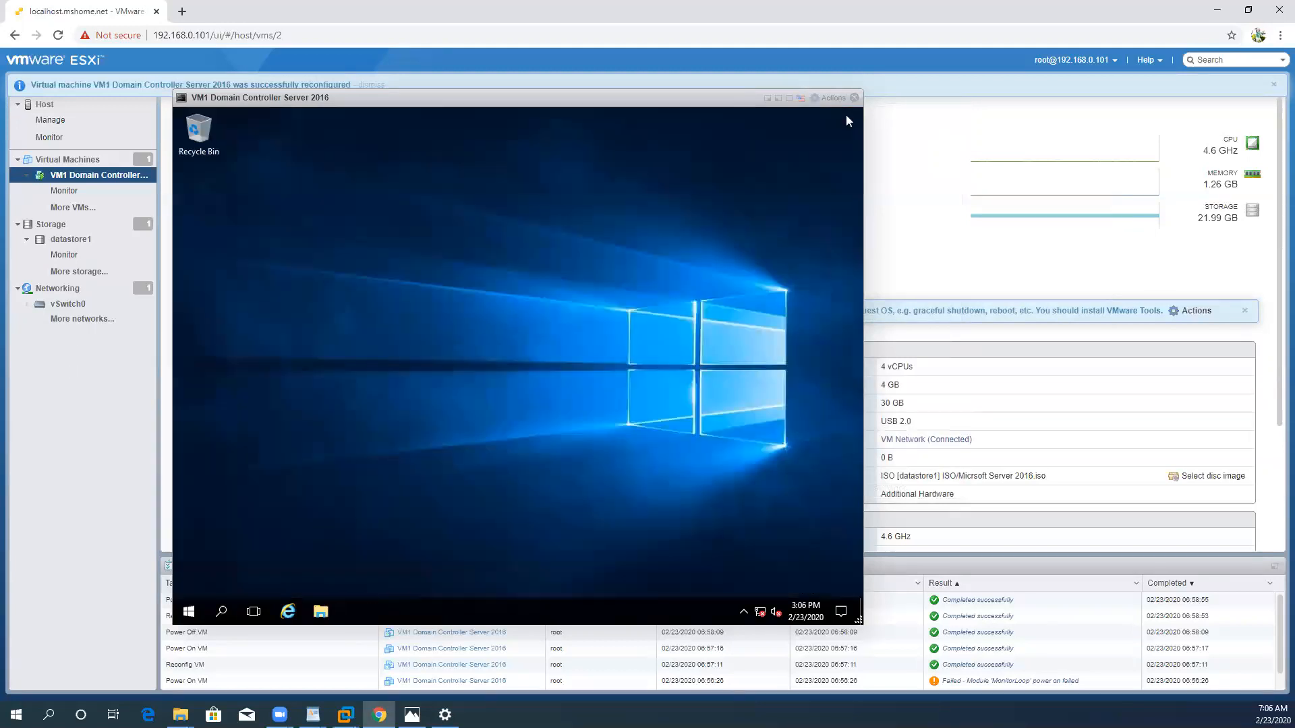
Step: Check the guest's Windows version by running winver in Command Prompt, and close both windows
left_click(189, 614)
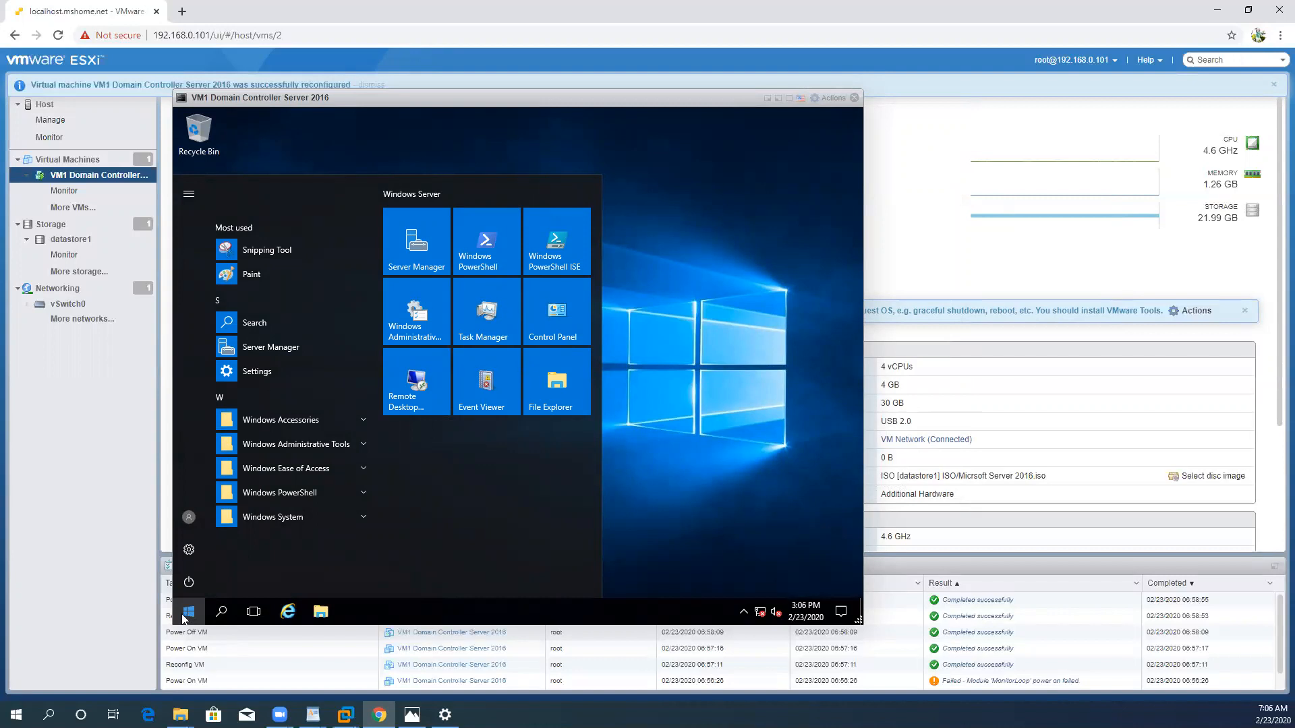
type("cmd")
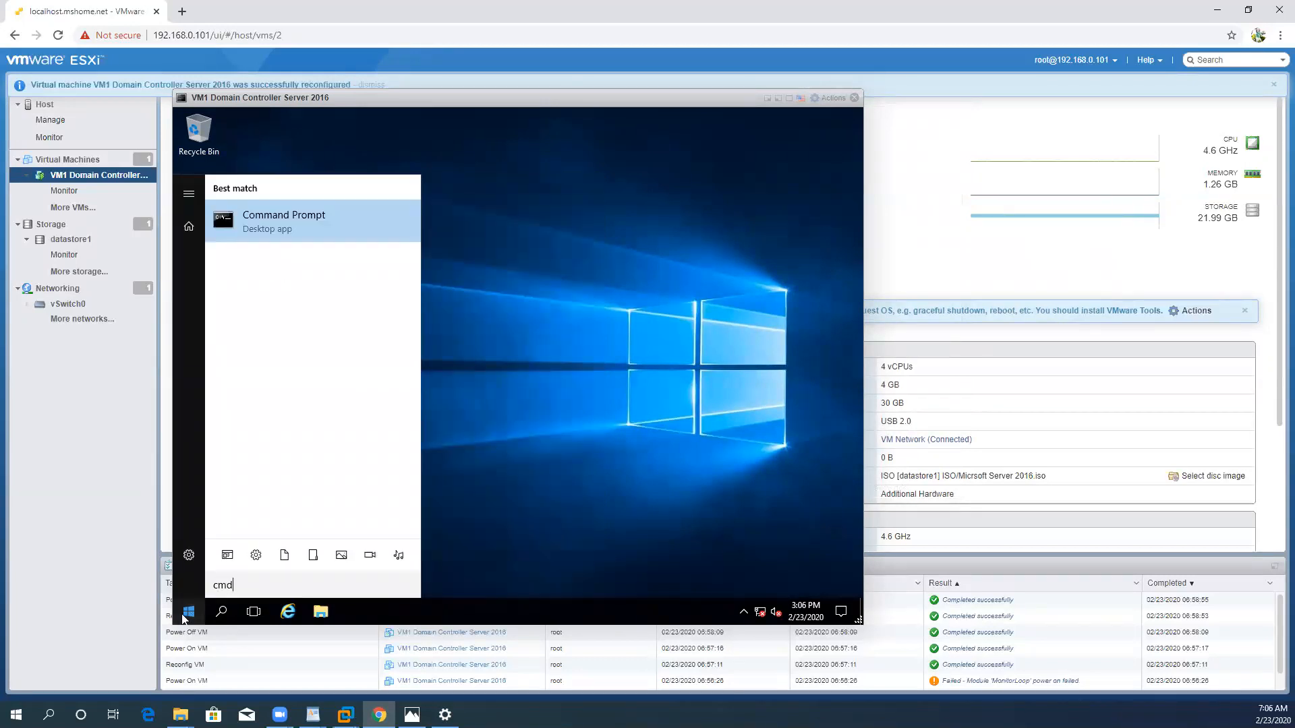
key("Return")
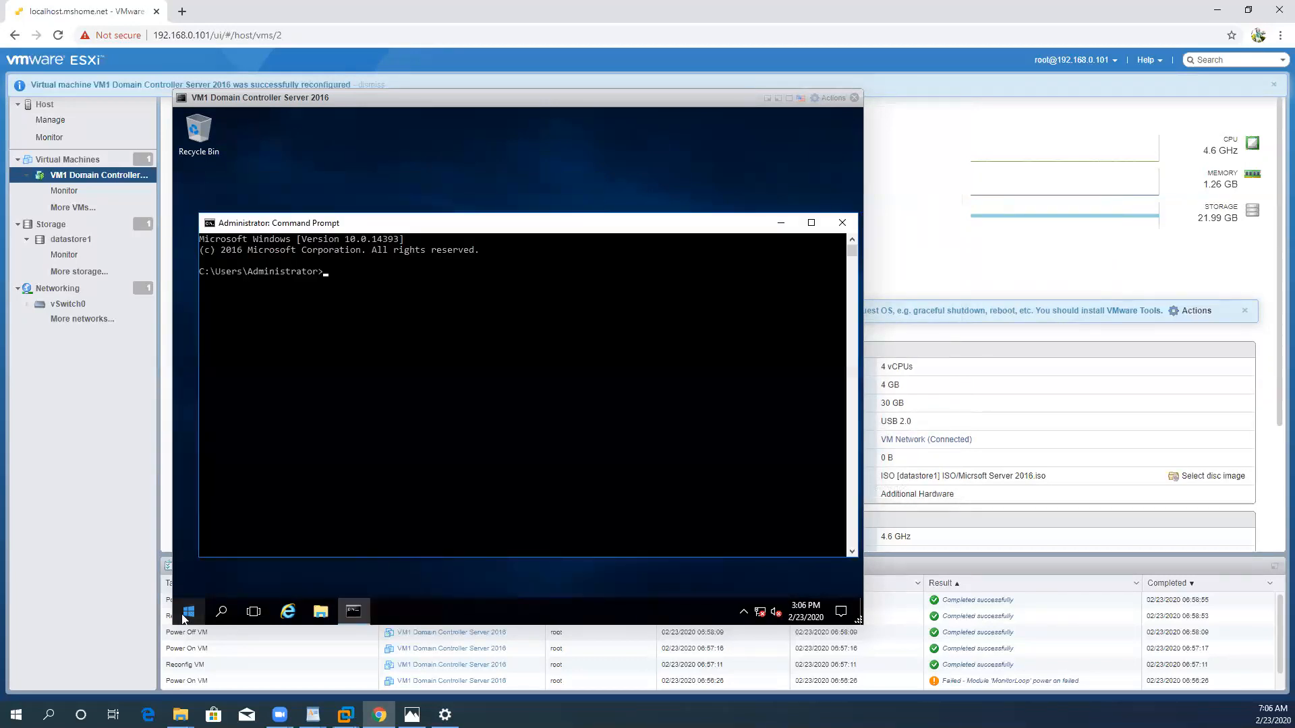
type("winver")
key("Return")
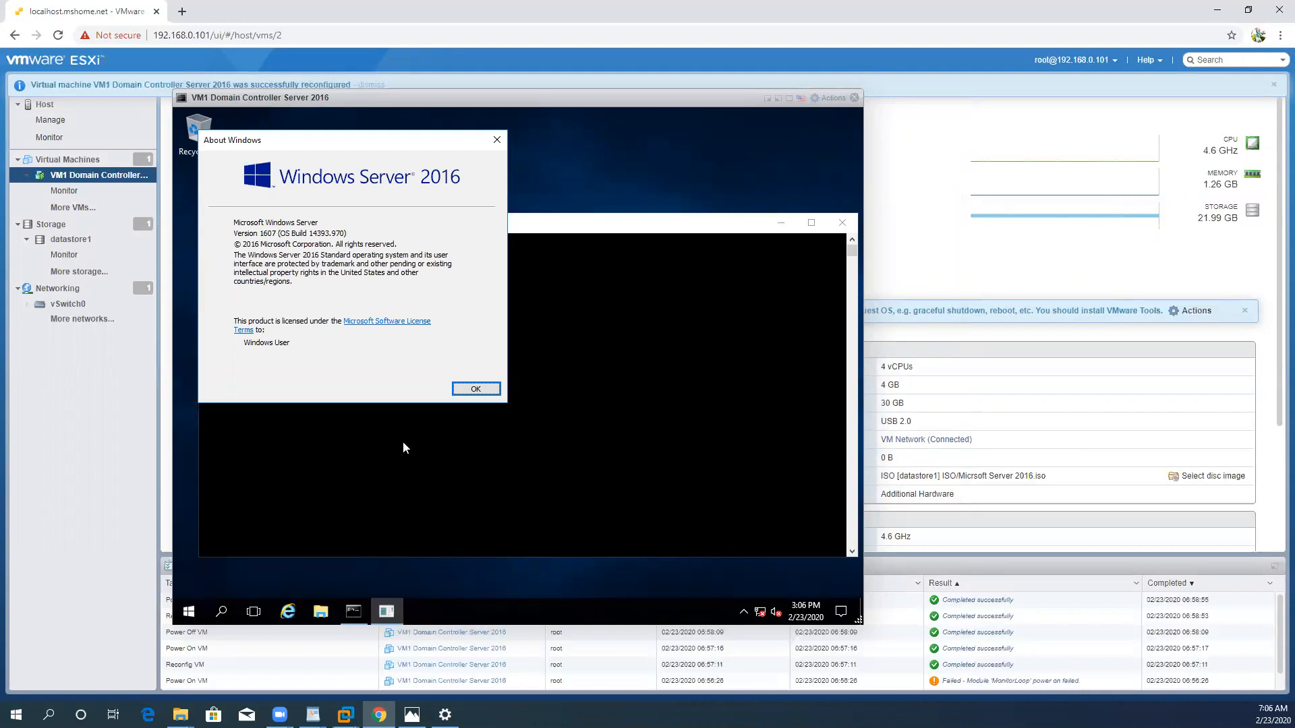
left_click(470, 389)
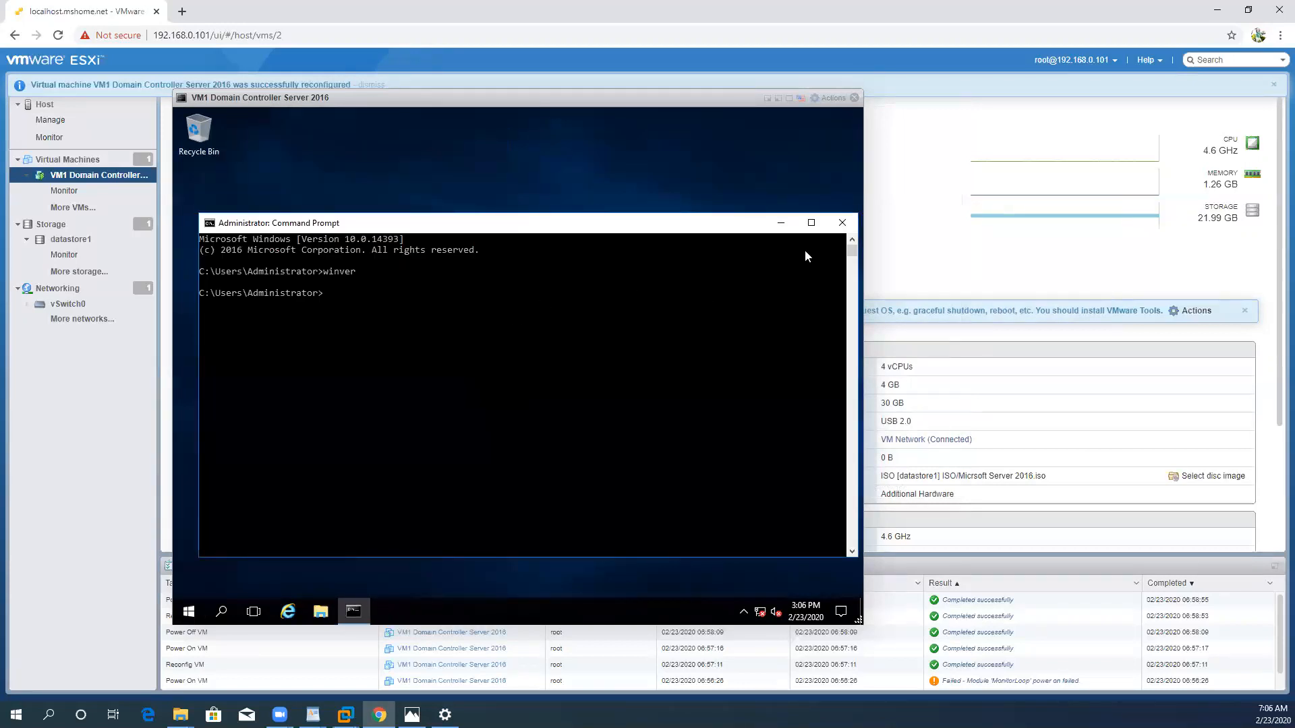
left_click(842, 222)
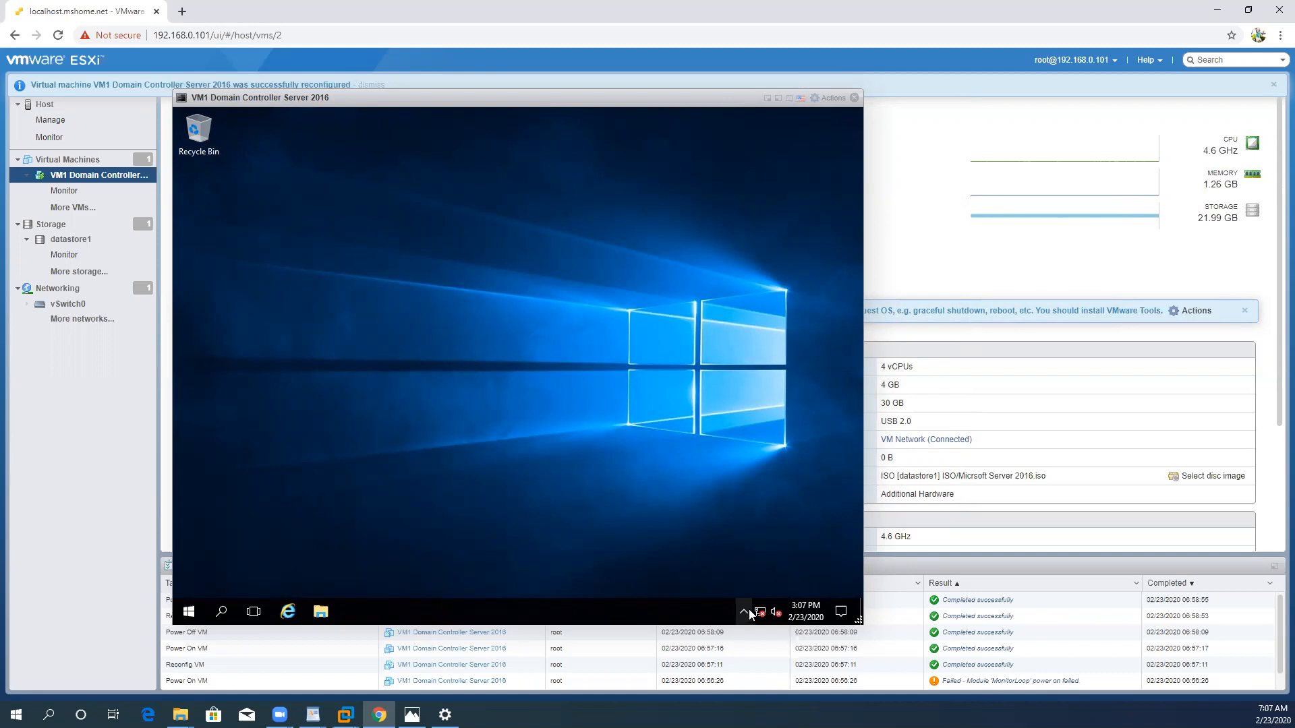
Step: Shut down the Windows guest from inside its desktop and close the virtual machine's console window
left_click(190, 612)
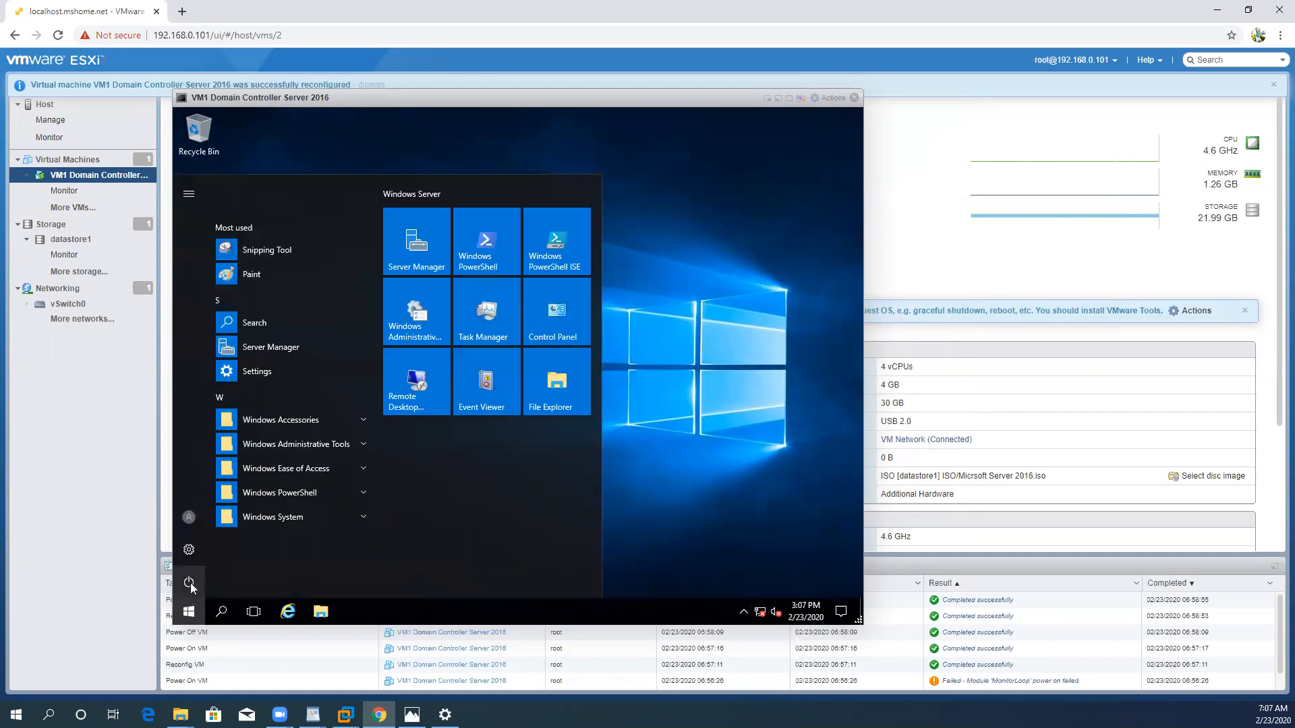
left_click(190, 584)
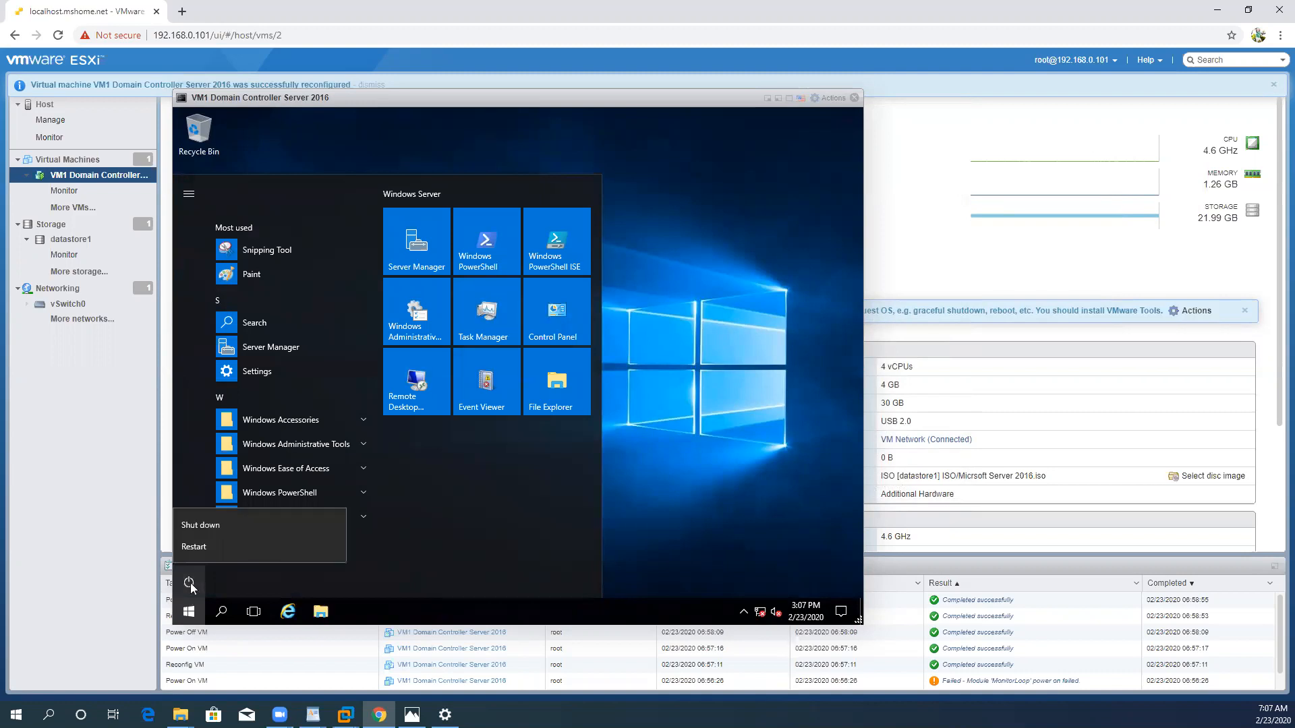
left_click(210, 525)
left_click(368, 544)
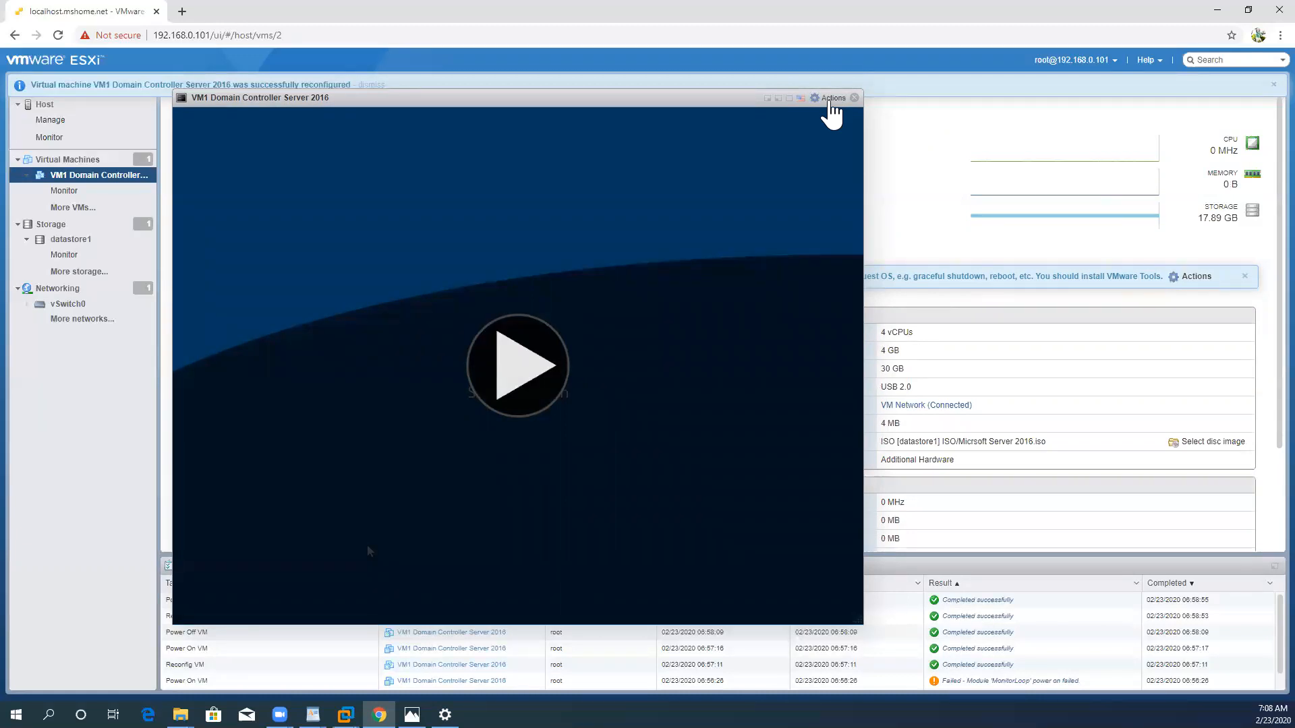
left_click(832, 100)
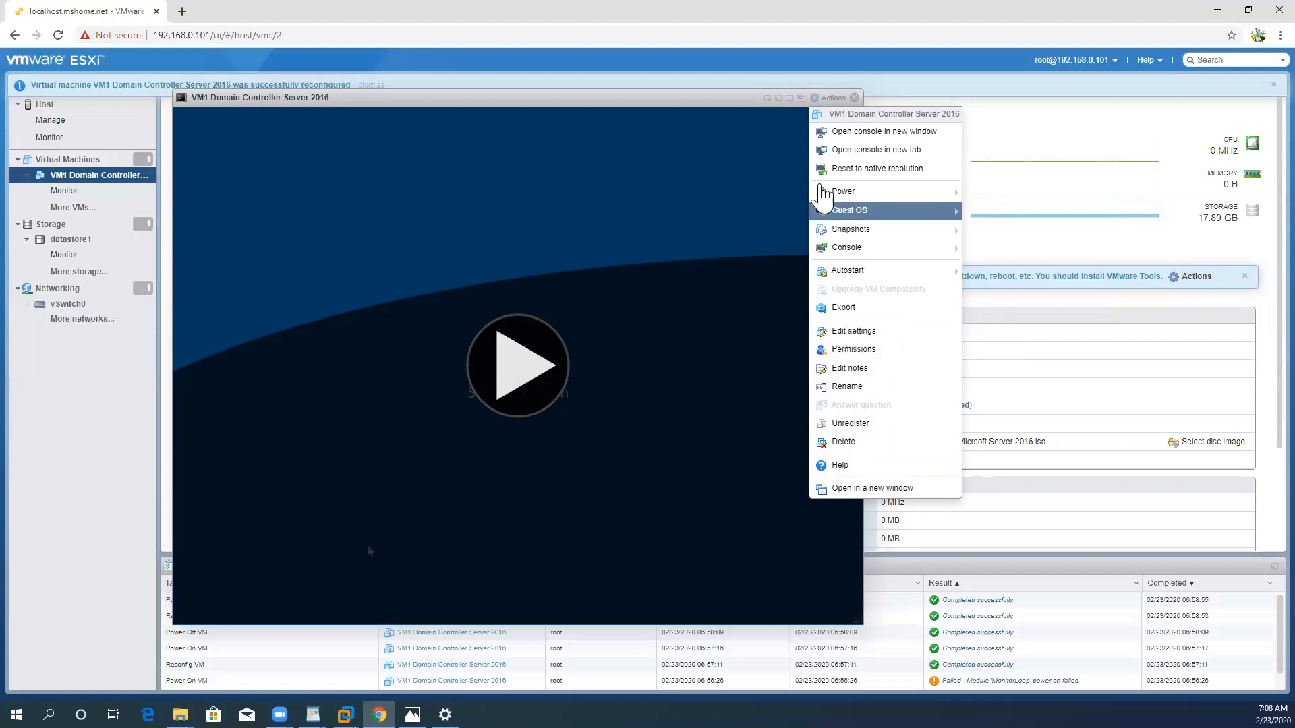
left_click(855, 98)
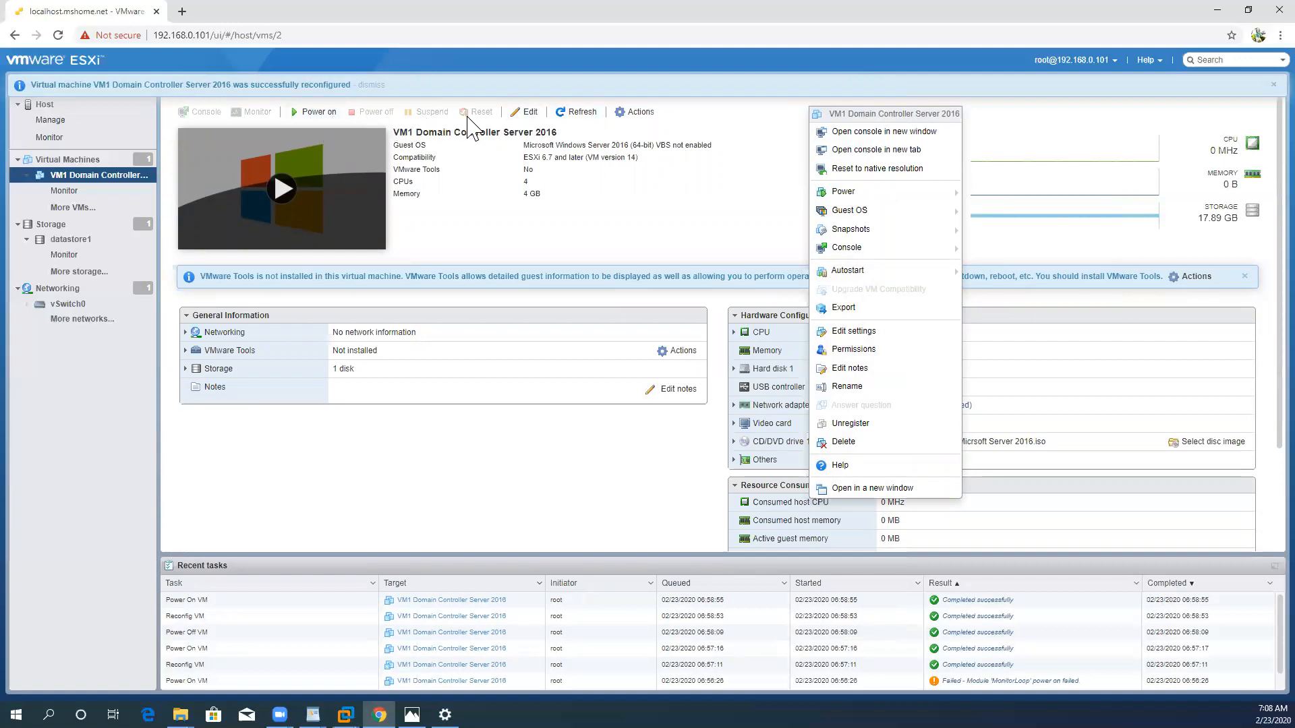
Step: Open the VM1 Domain Controller Server 2016 settings for editing and set Network Adapter 1 to connect
left_click(638, 113)
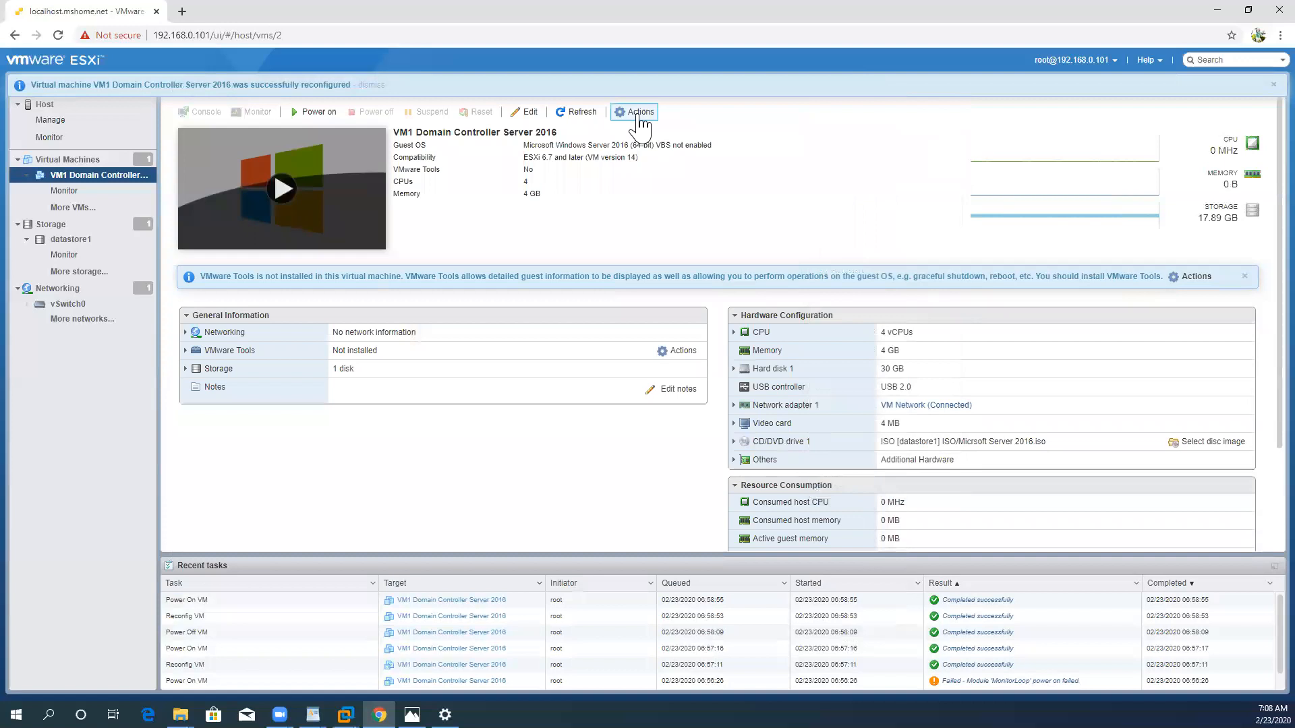
left_click(638, 113)
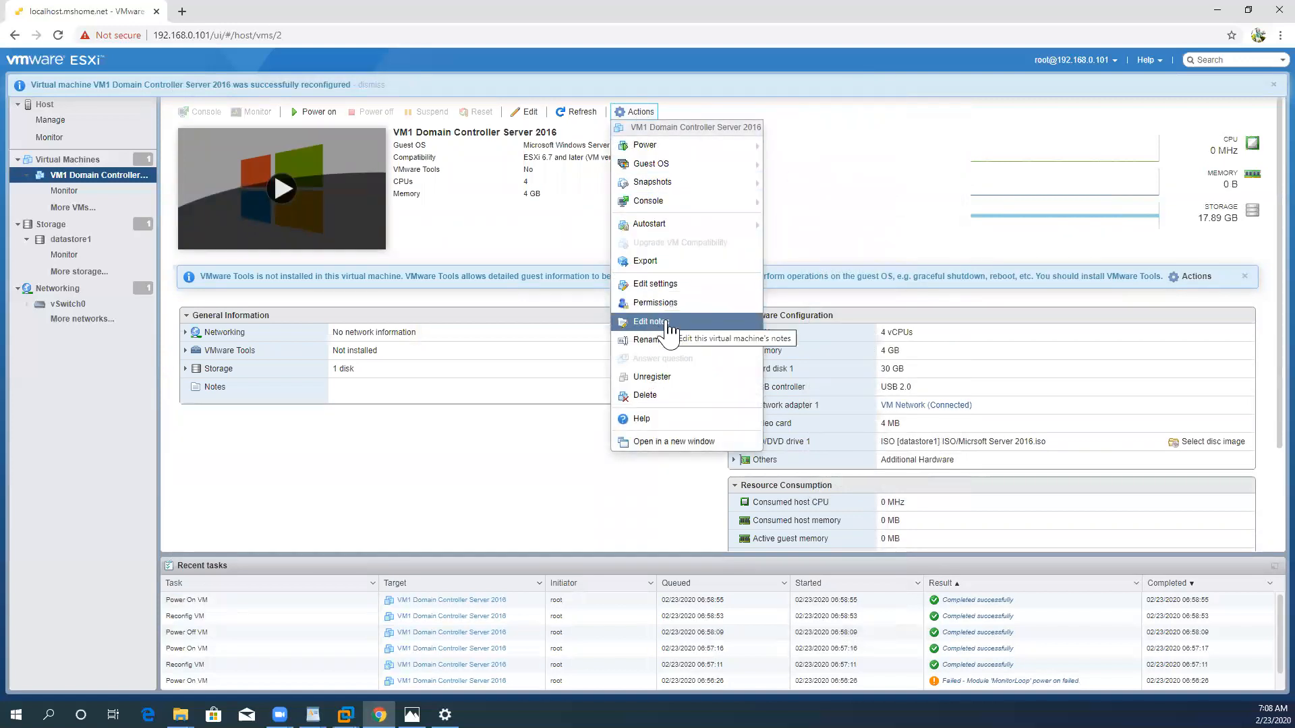
left_click(664, 287)
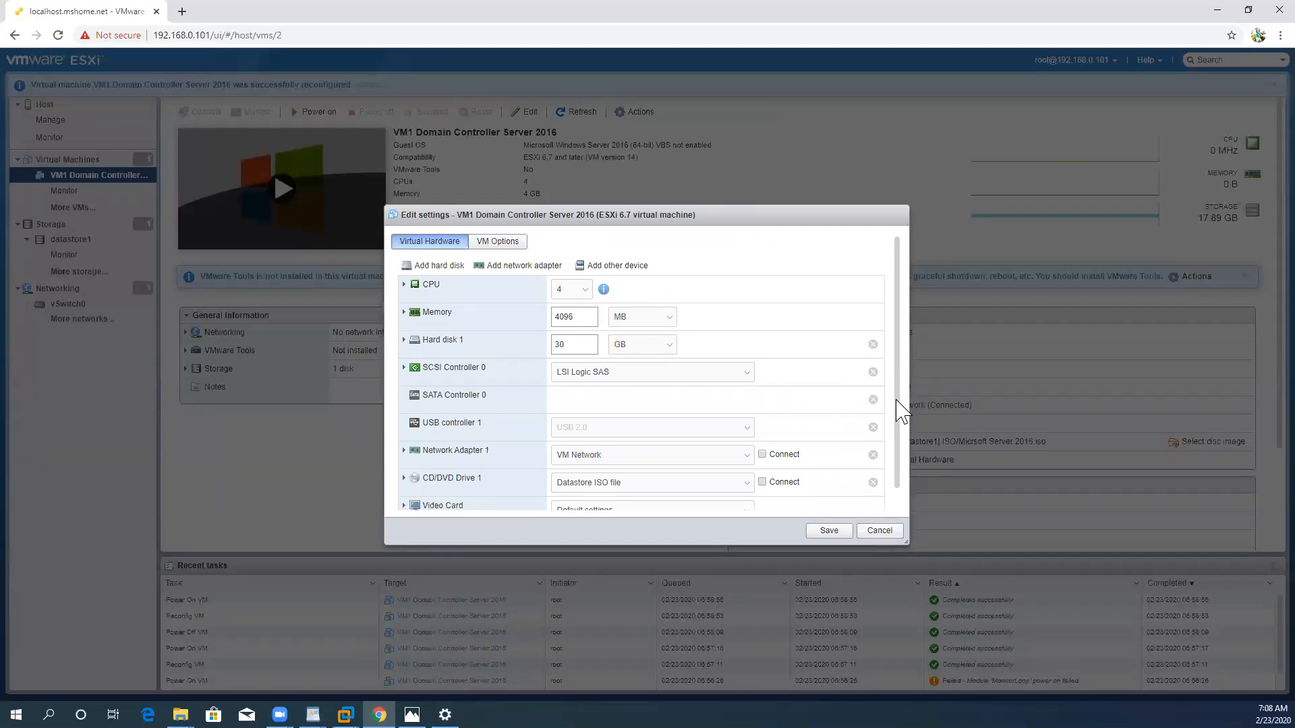
scroll(899, 425, "down", 1)
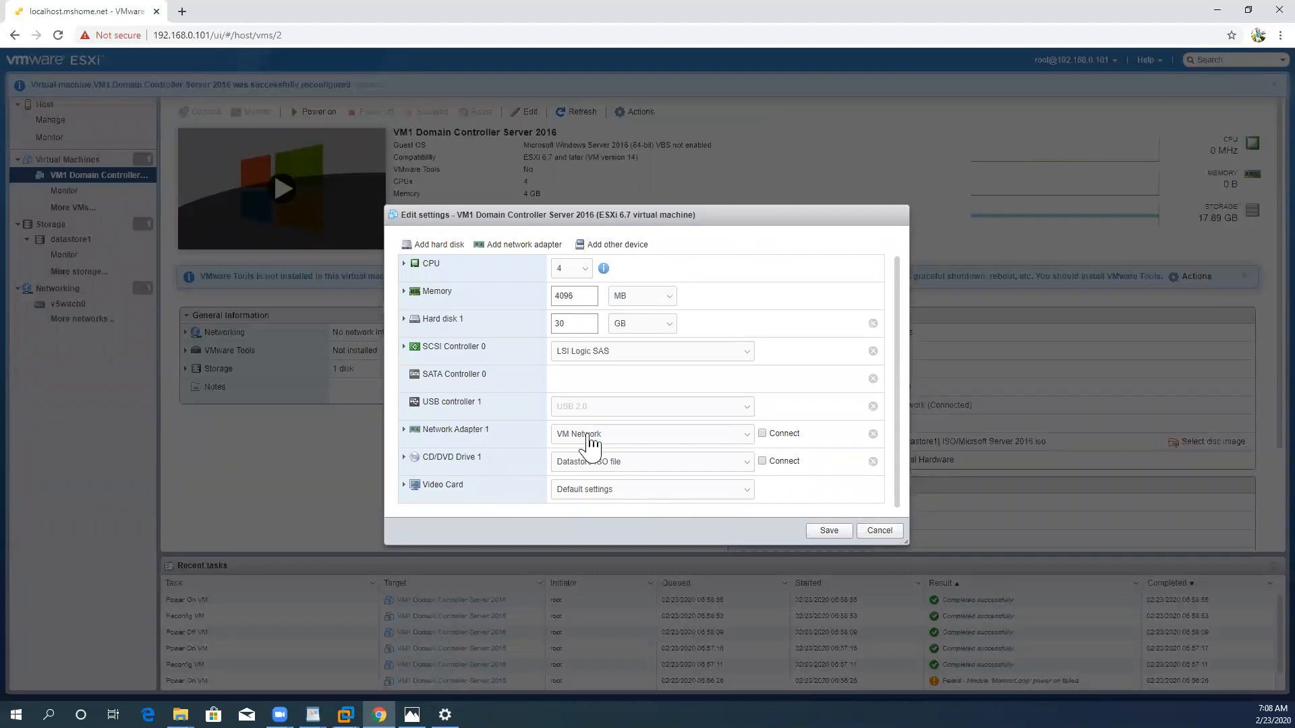
left_click(761, 434)
Step: Set the virtual machine's CPU count to 5
left_click(587, 277)
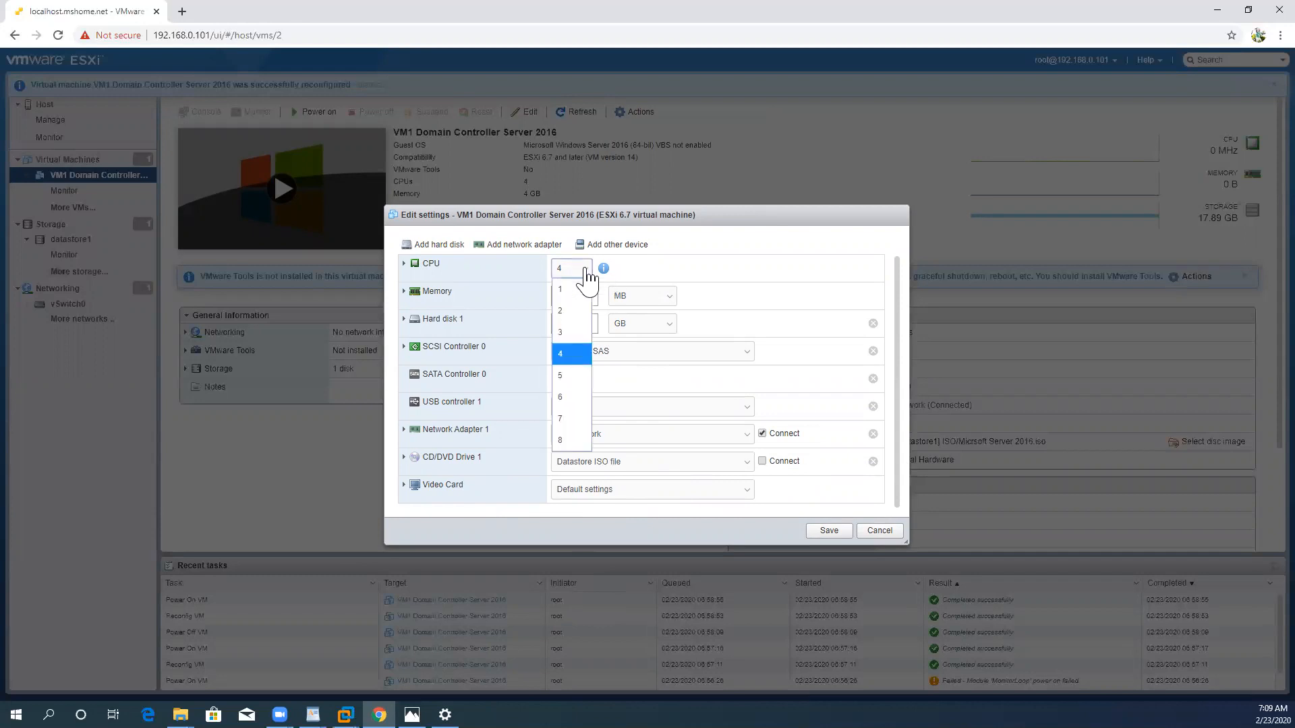
left_click(586, 271)
left_click(586, 271)
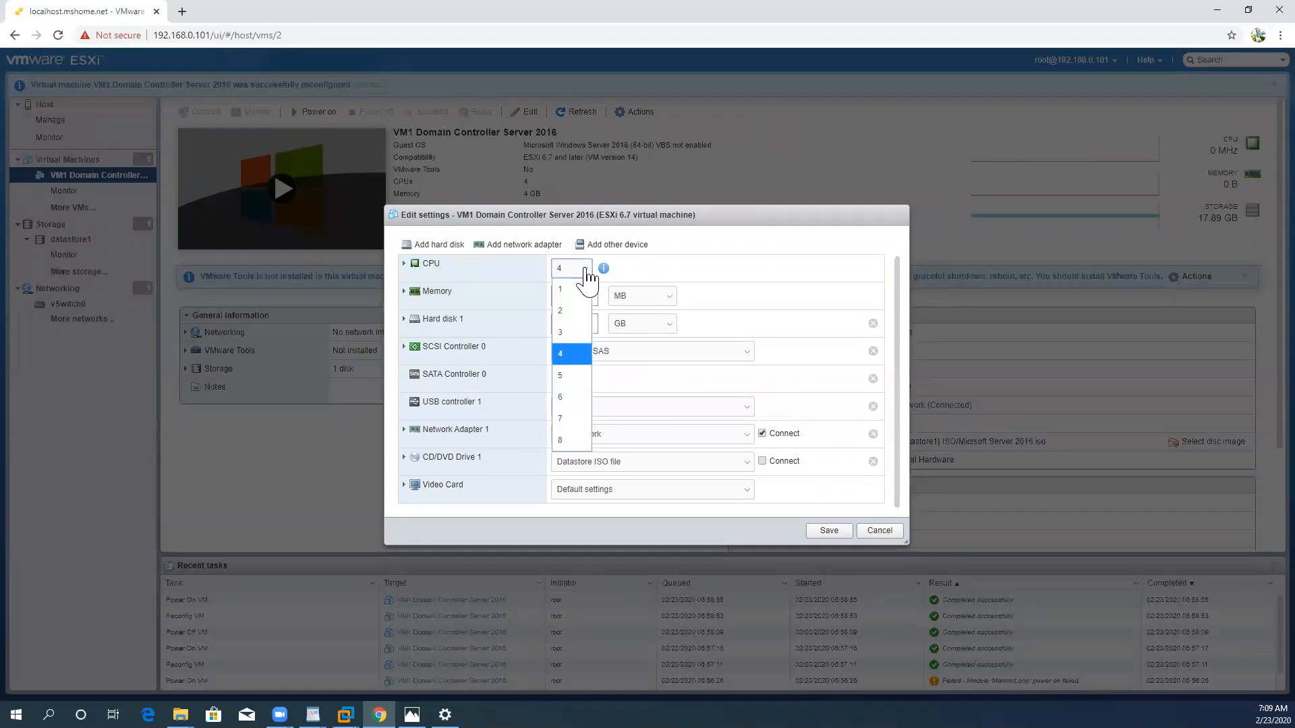
left_click(576, 381)
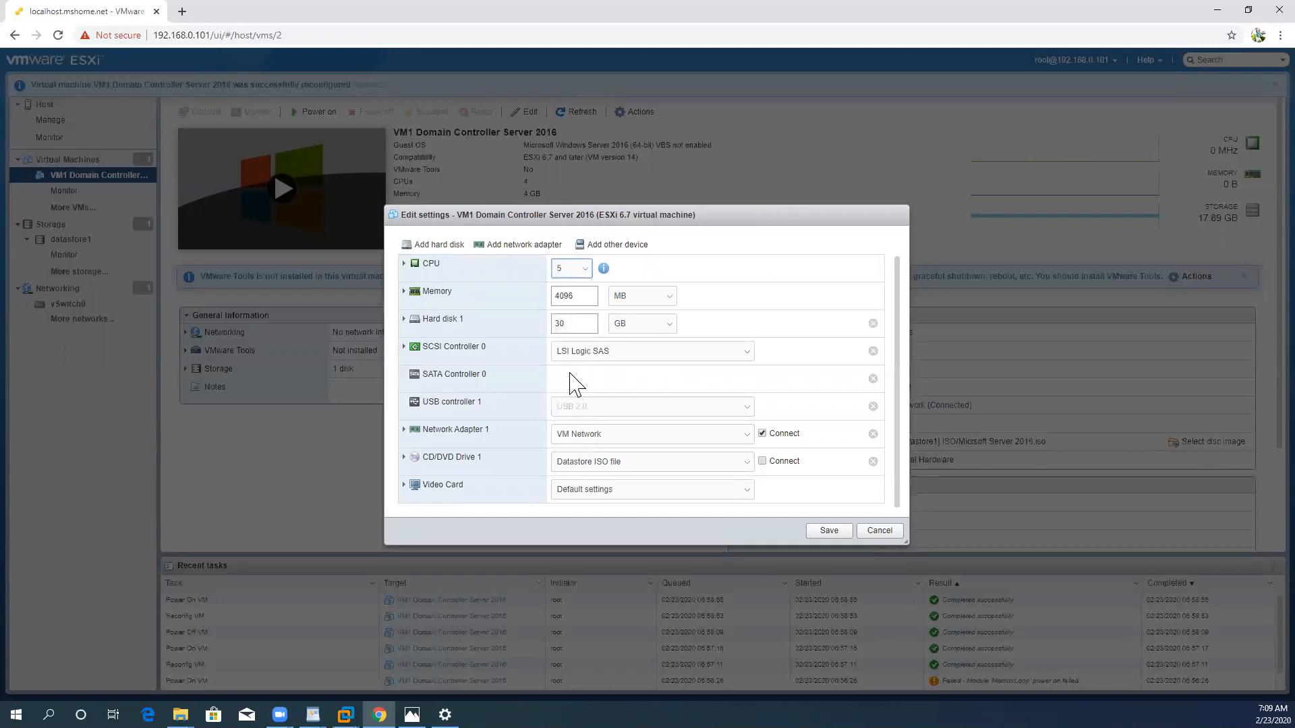
Step: Set the size of Hard disk 1 to 35 GB, save the virtual machine settings and dismiss the notification
left_click(572, 324)
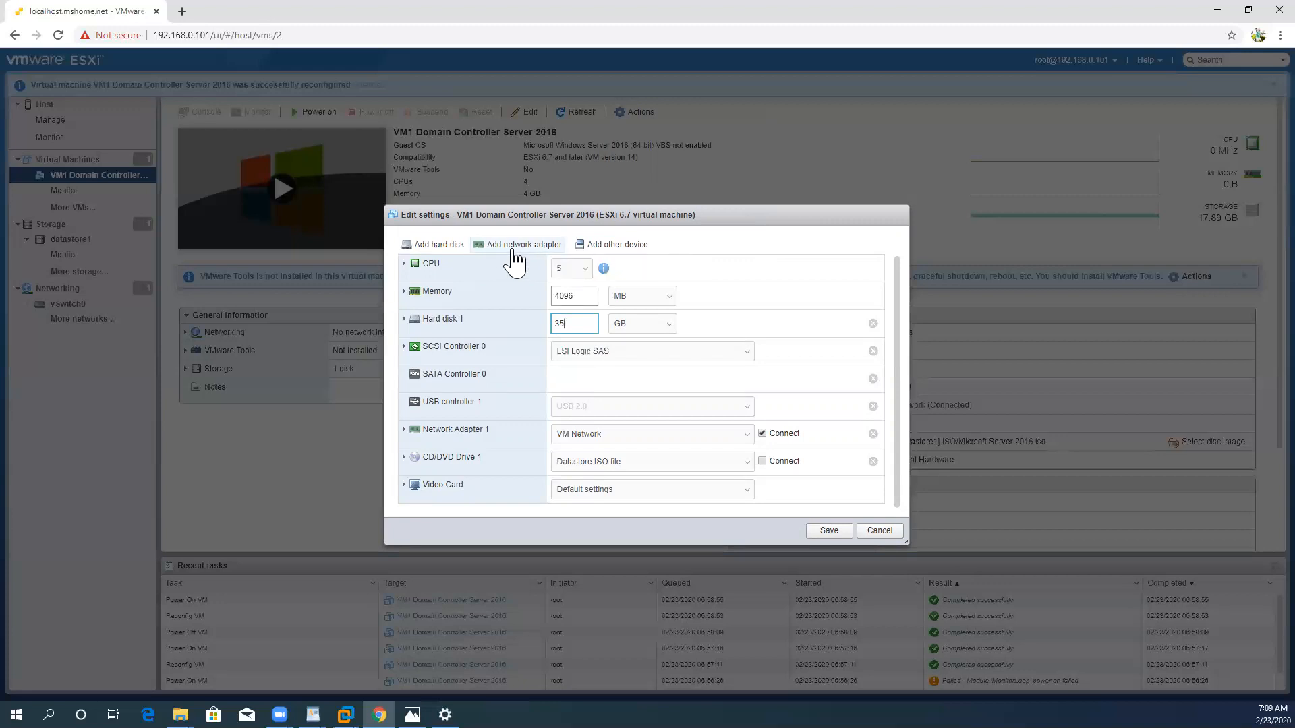
left_click(830, 531)
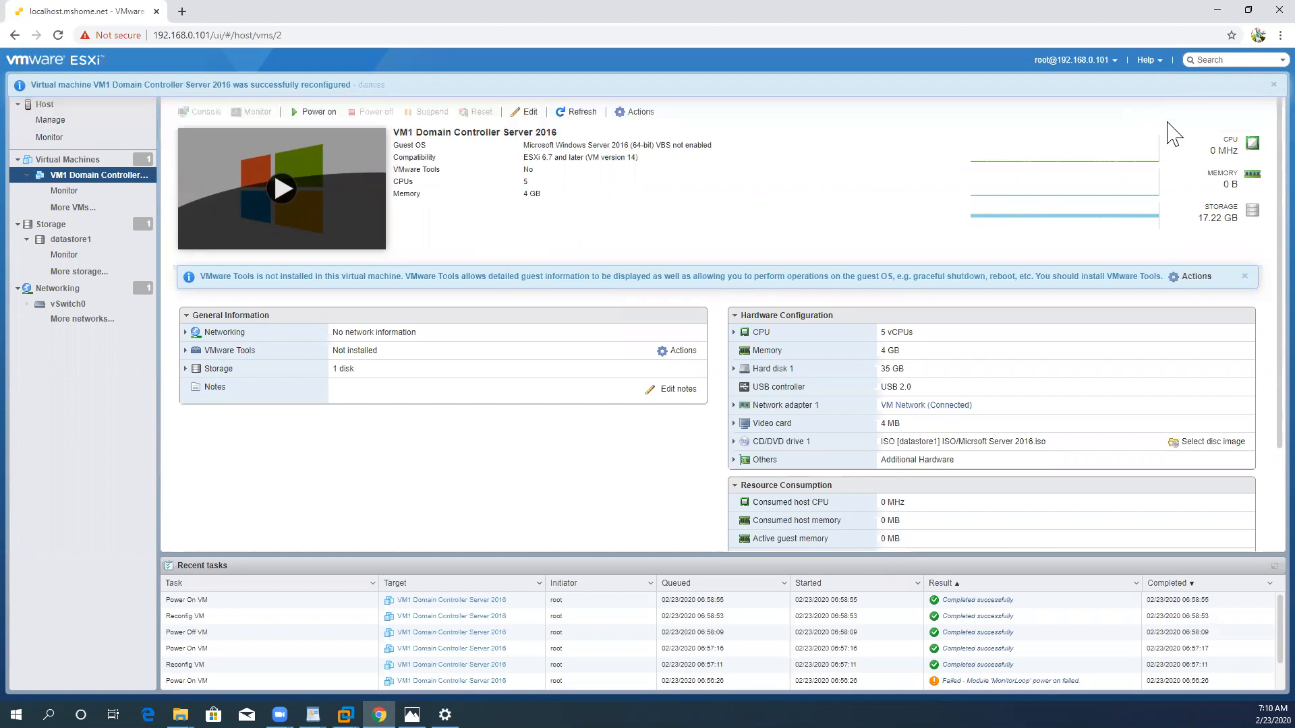
left_click(1262, 88)
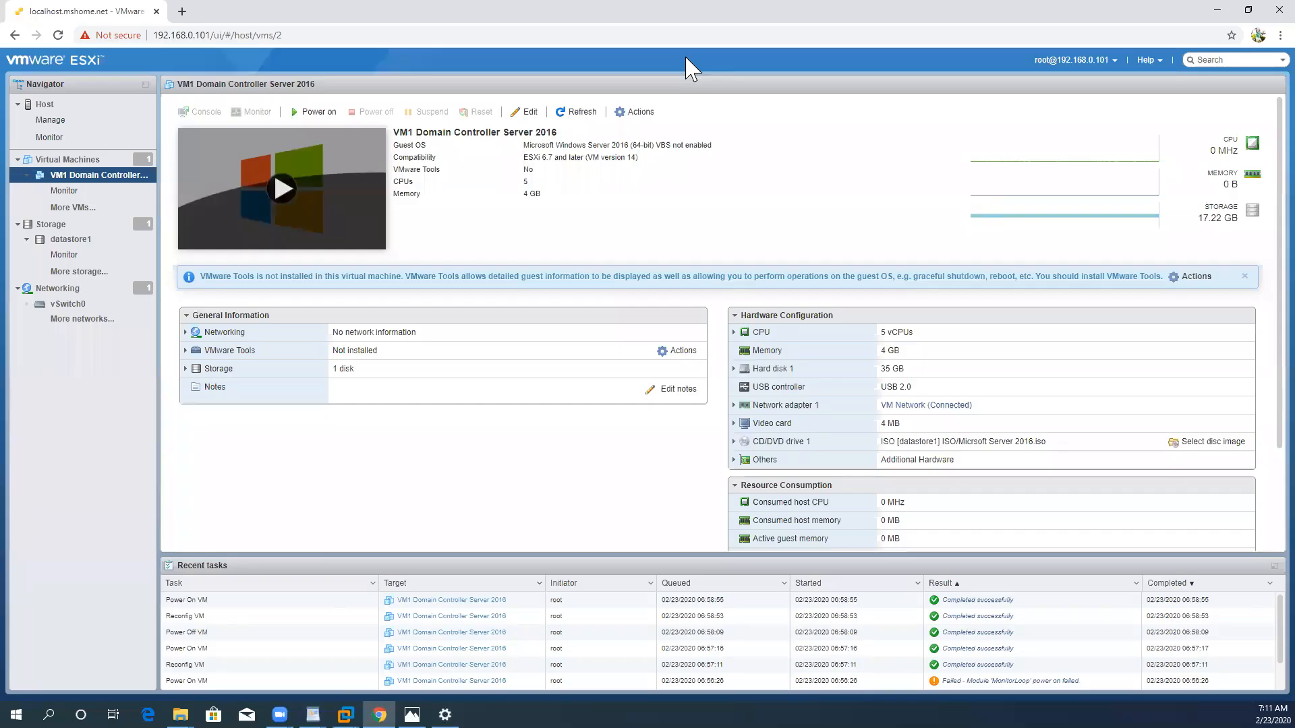
Step: Power on the VM1 Domain Controller Server 2016 virtual machine and open its console
left_click(314, 113)
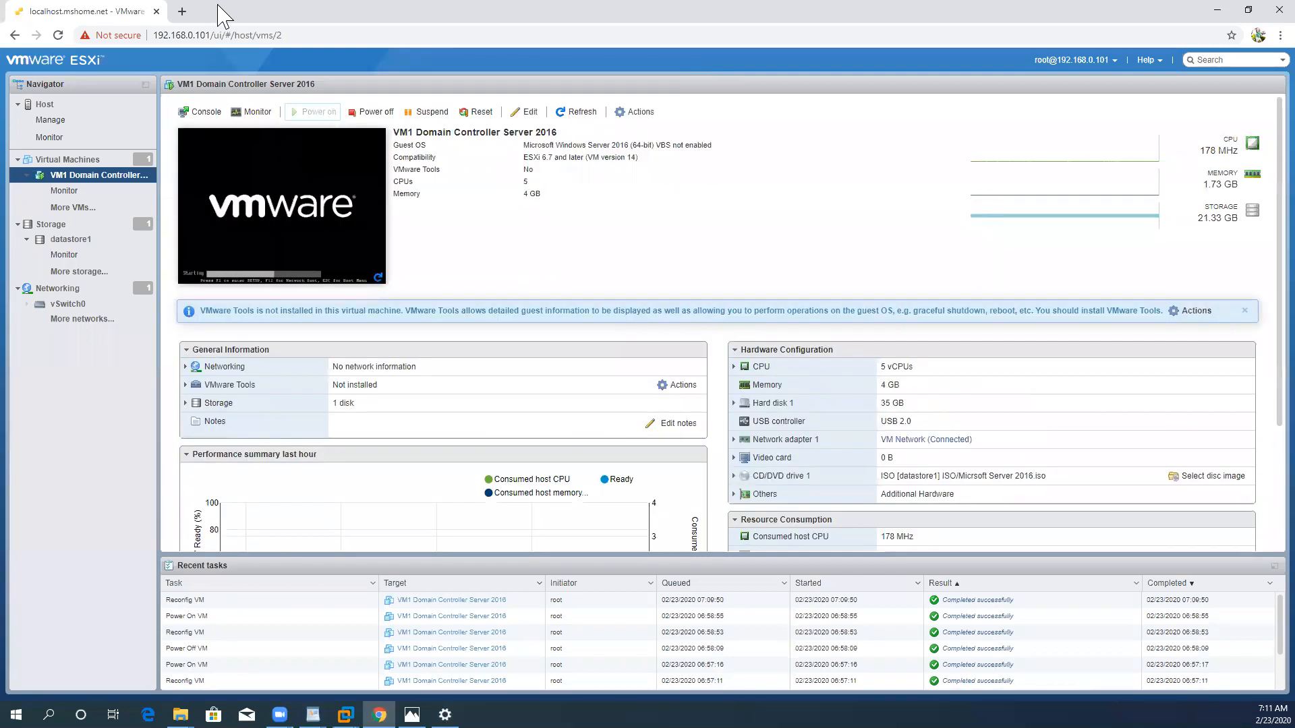
left_click(296, 218)
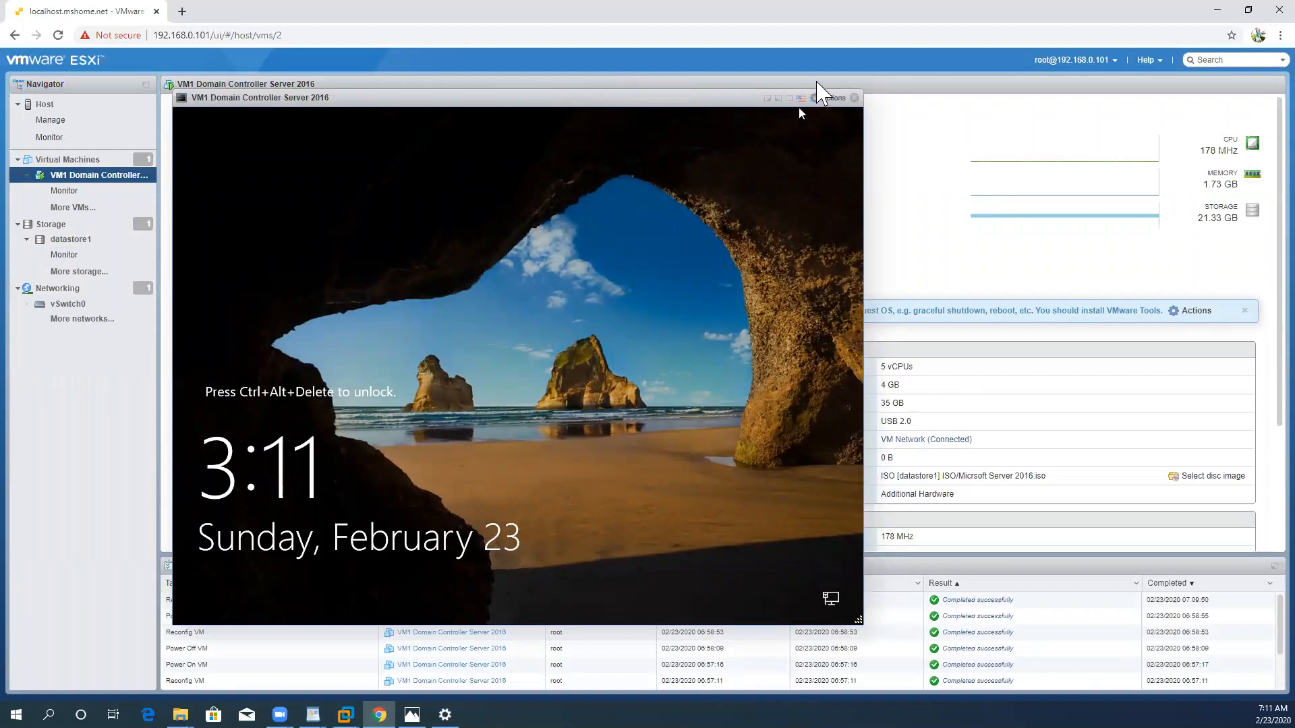
Step: Unlock the restarted guest by sending Ctrl-Alt-Delete and sign in by entering the Administrator account password
left_click(828, 101)
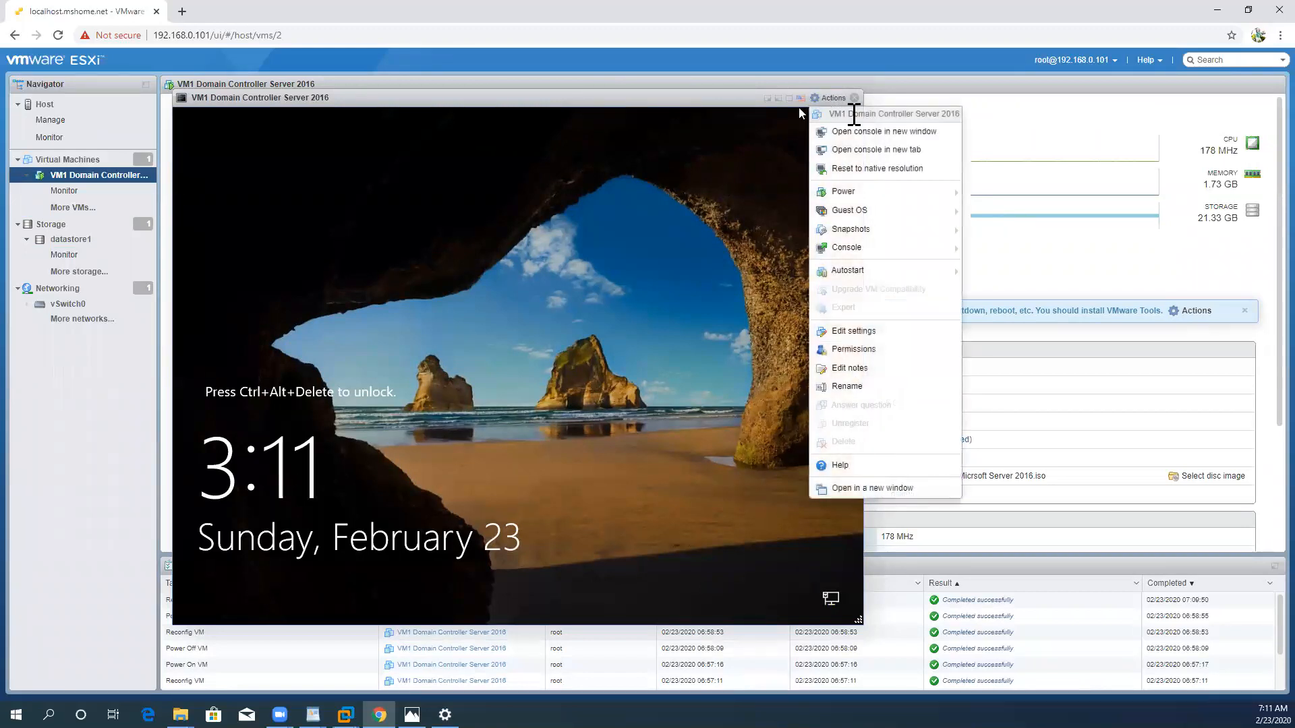
mouse_move(929, 214)
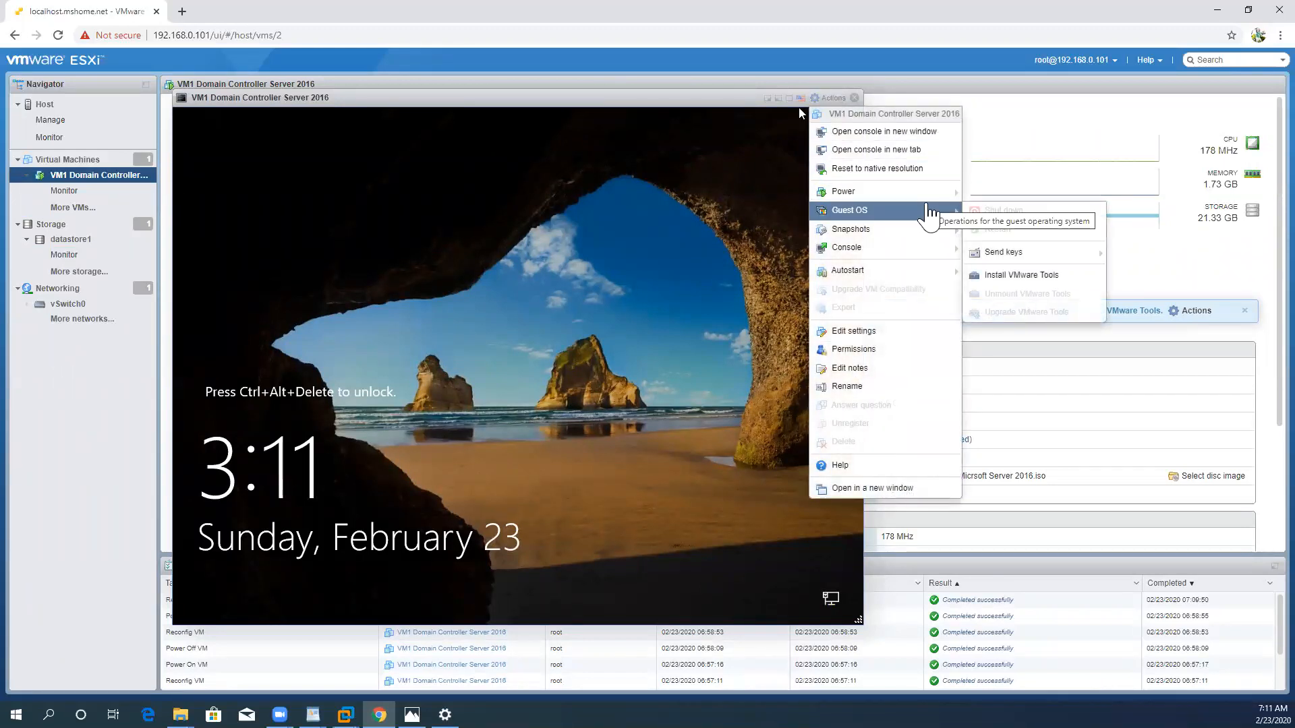
mouse_move(1042, 260)
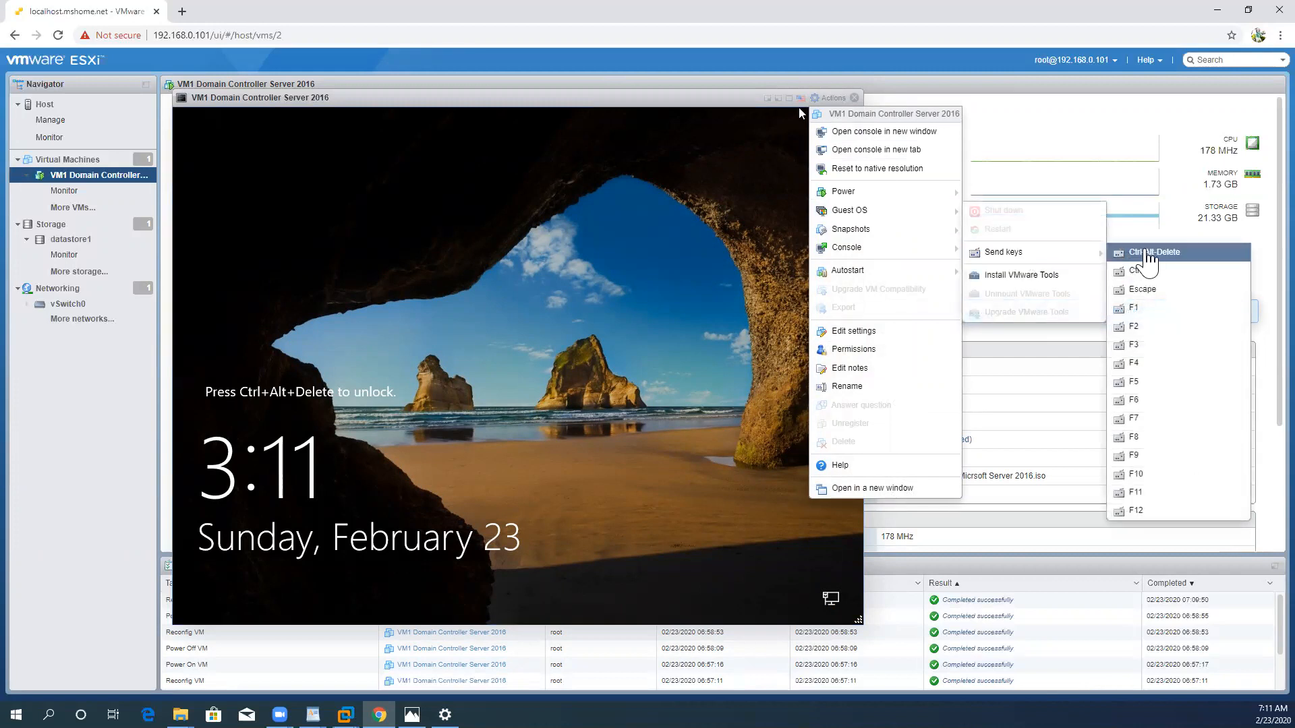
left_click(1143, 251)
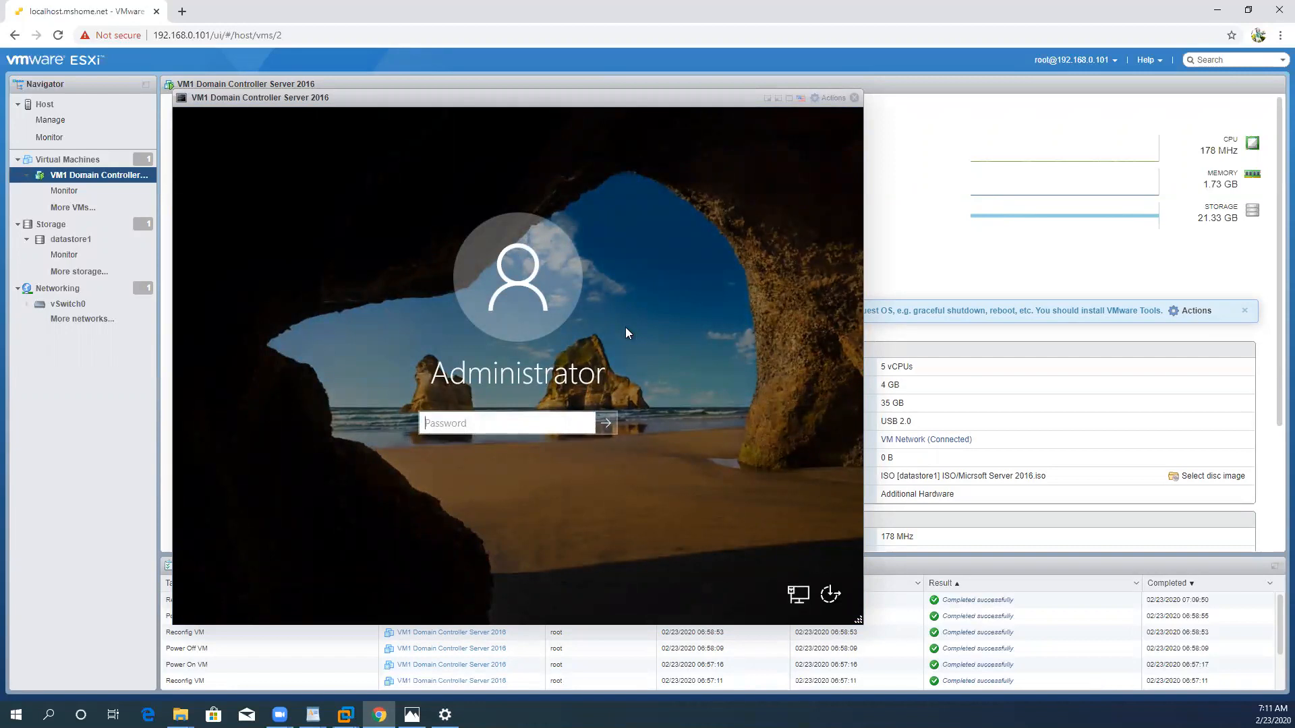
left_click(535, 425)
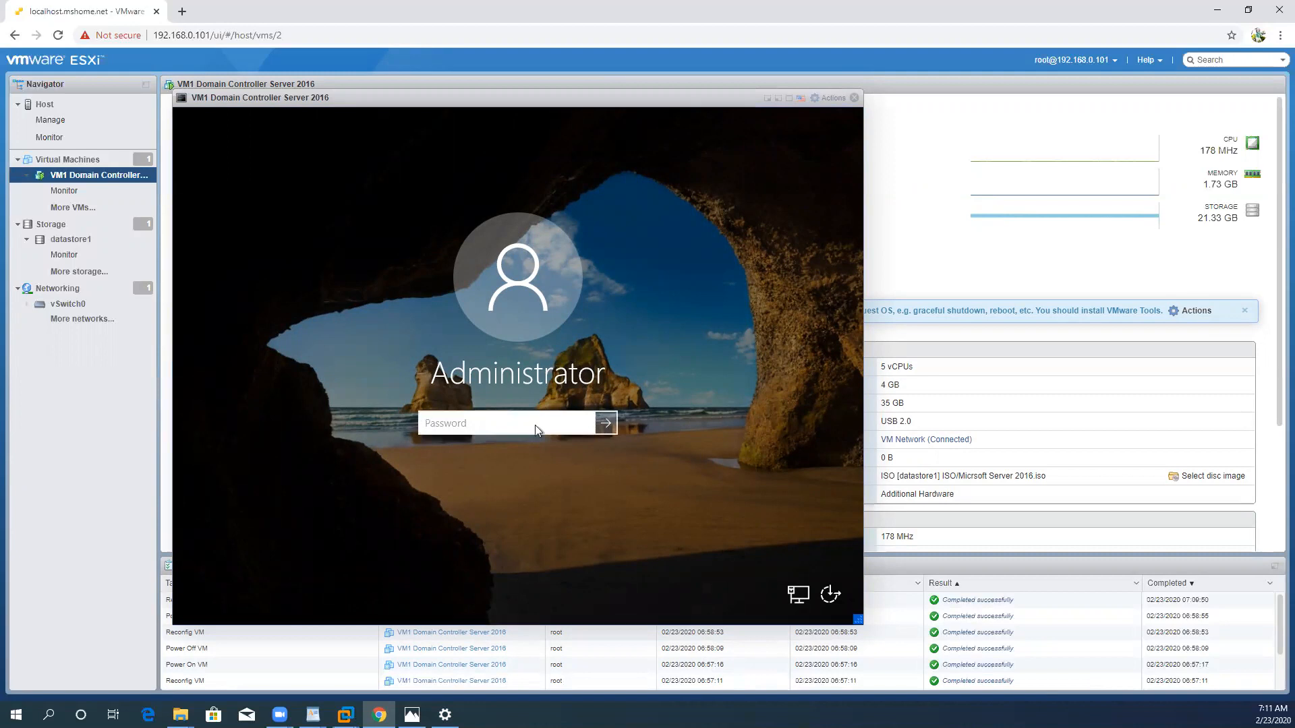
type("•••••••••••••")
key("Return")
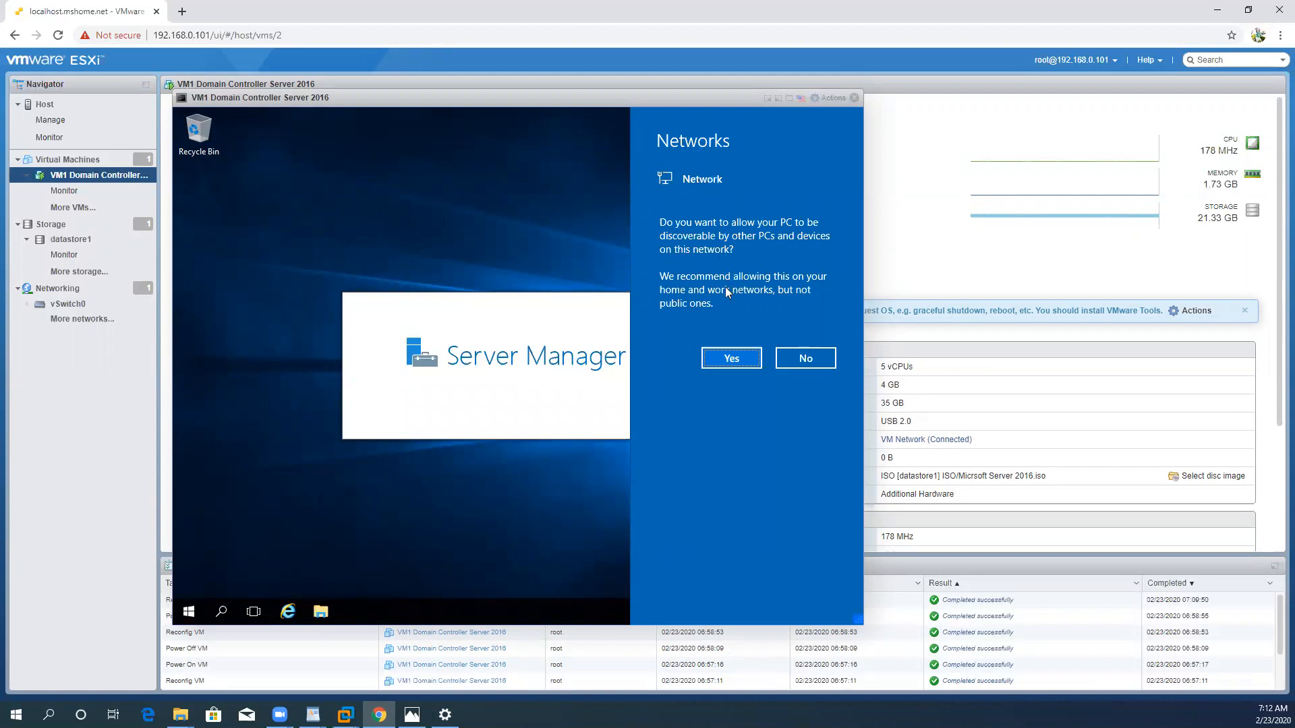
Step: Allow the guest to be discoverable on the network and close Server Manager
left_click(733, 363)
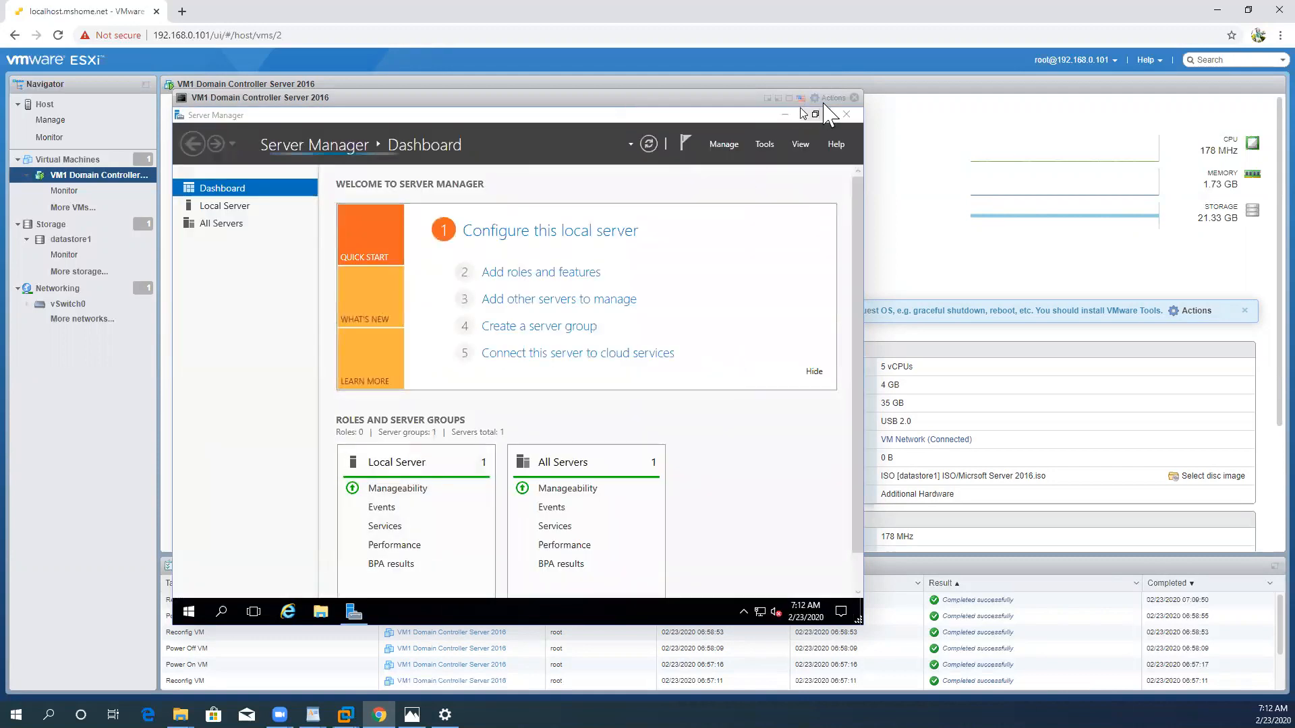
left_click(847, 115)
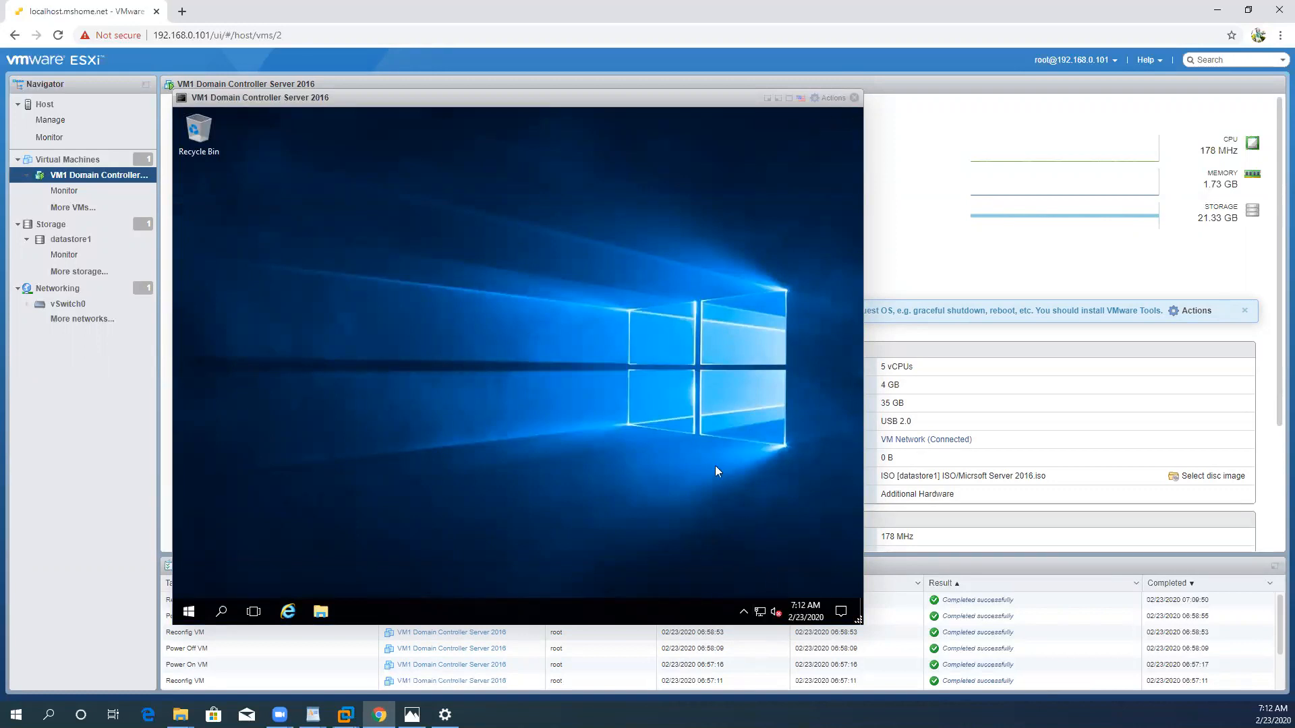
Step: Open This PC in the guest's File Explorer and check the capacity of Local Disk (C:)
left_click(321, 614)
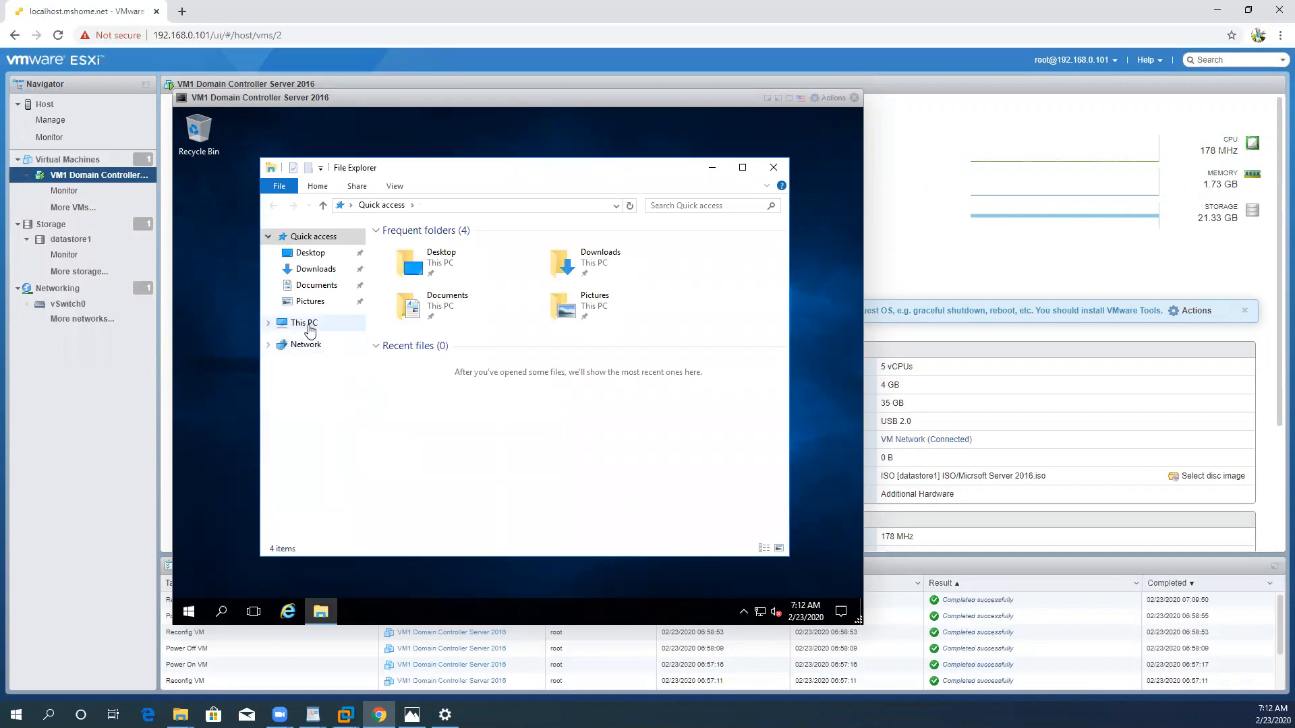
left_click(310, 326)
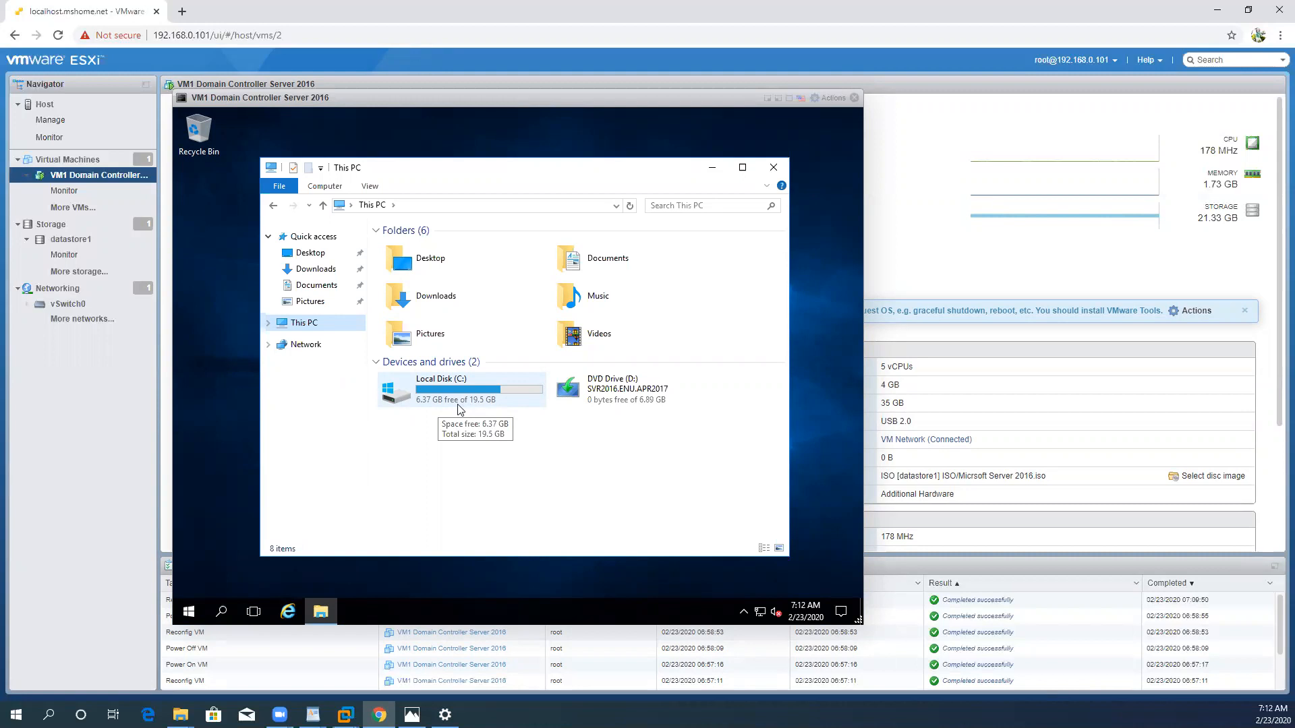
key("super+r")
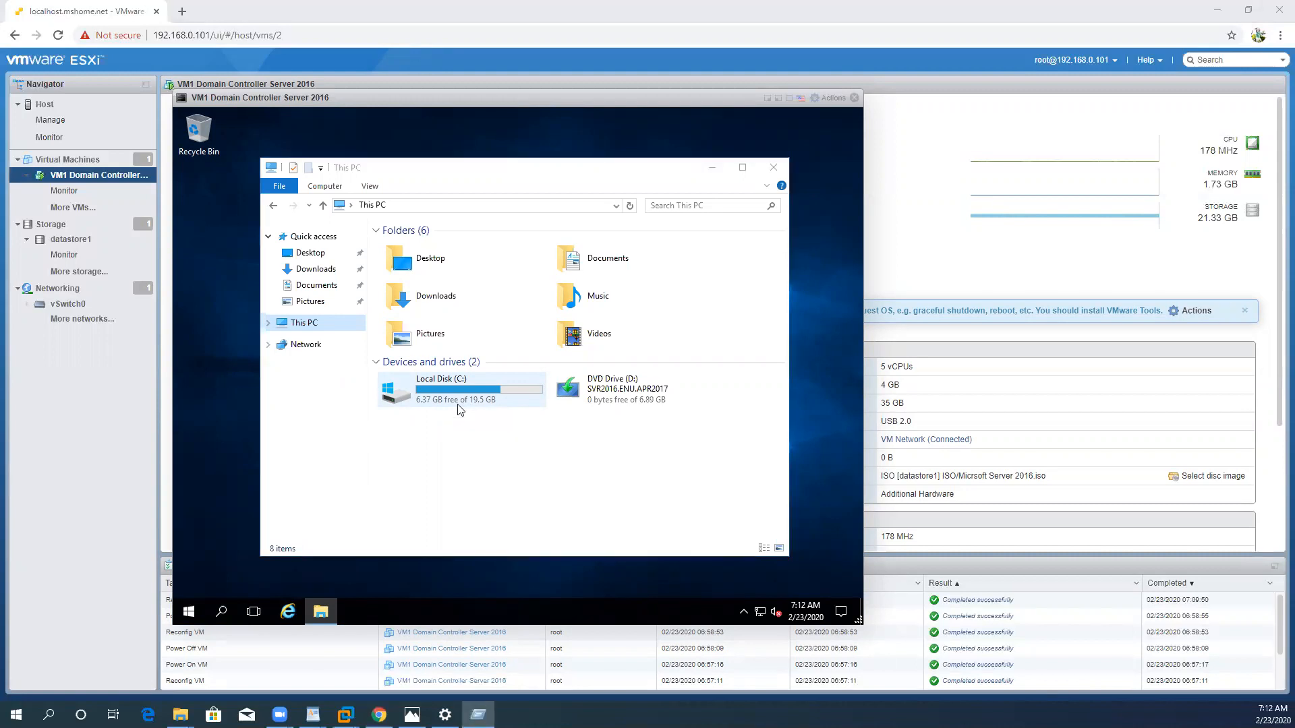
key("super")
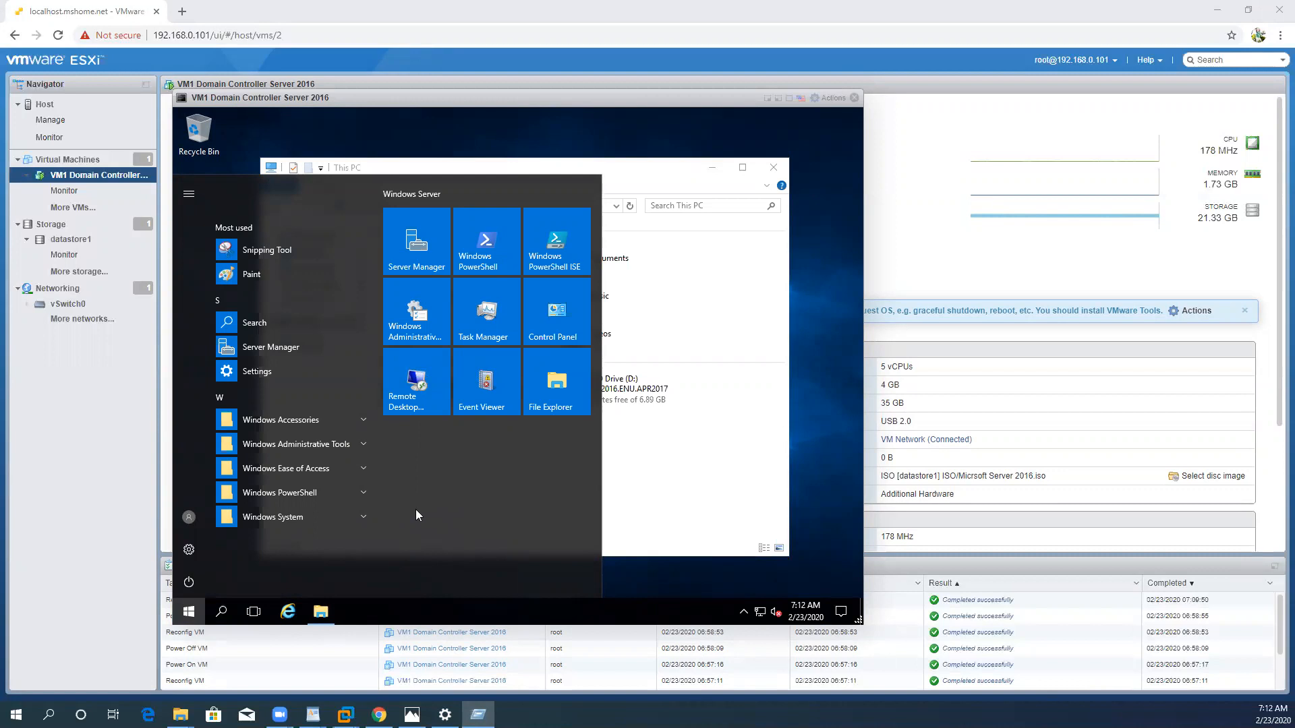
left_click(189, 611)
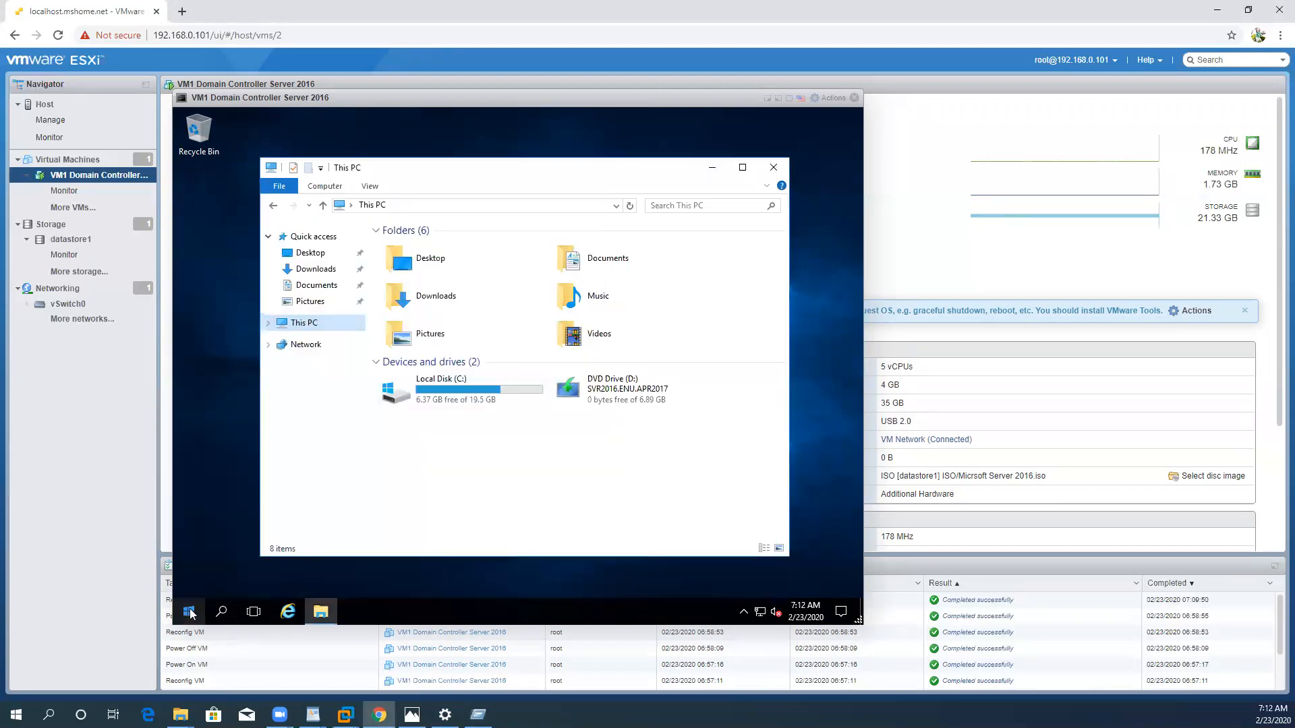
Step: Open a Command Prompt in the guest and run compmgmt.msc to launch Computer Management
left_click(189, 612)
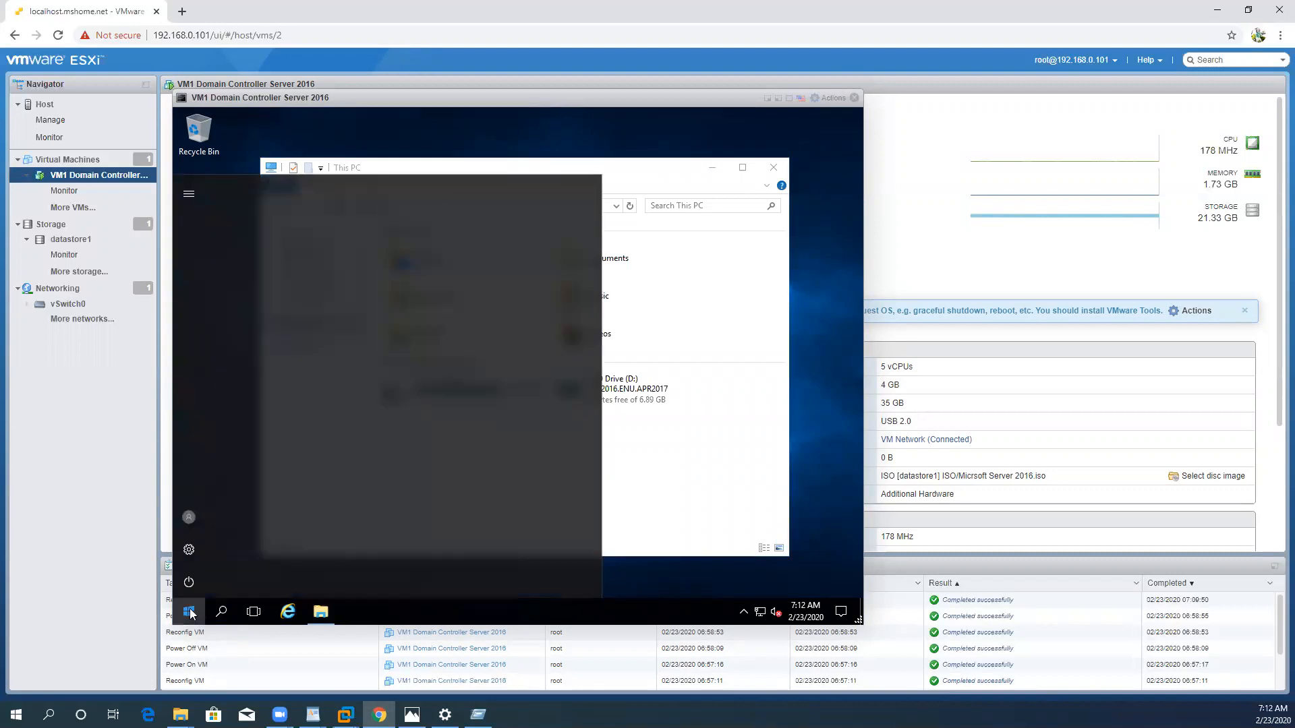
type("cmd")
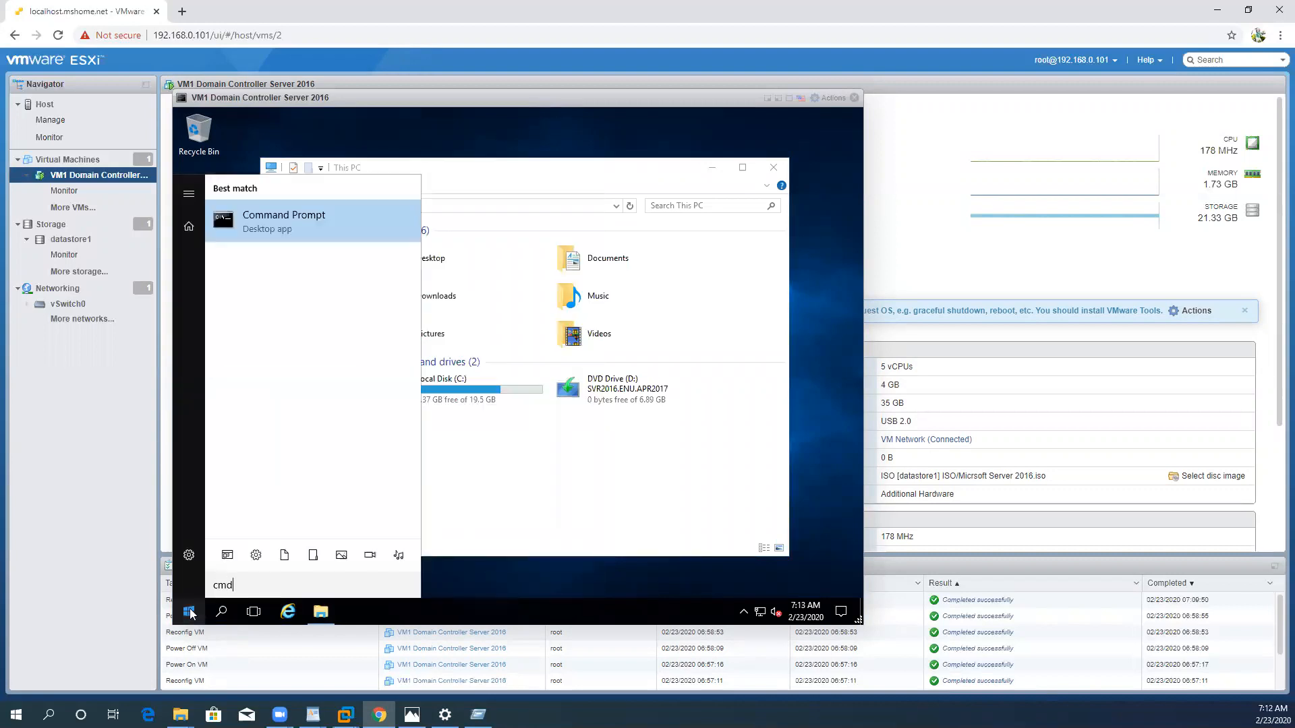
left_click(331, 241)
type("compmgmt.msc")
key("Return")
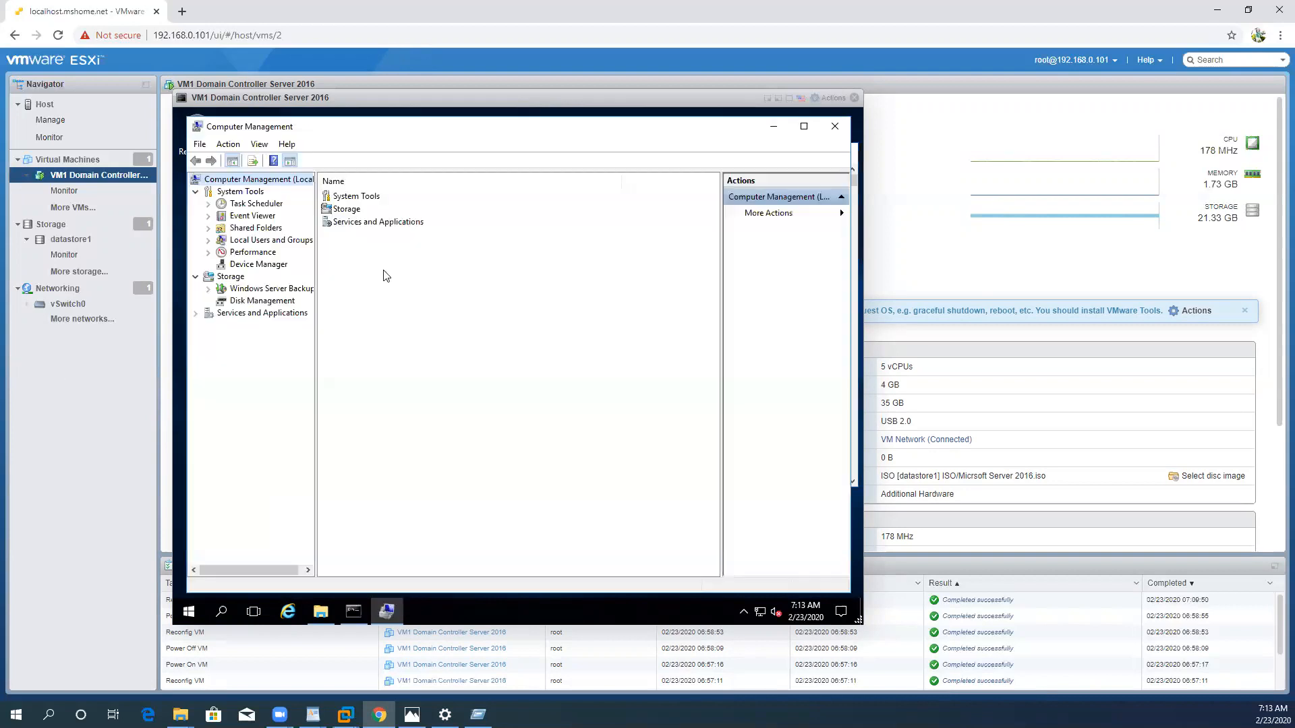
Step: Extend the C: volume by 15359 MB from Disk 0 in Disk Management, and close Computer Management and the Command Prompt
left_click(278, 302)
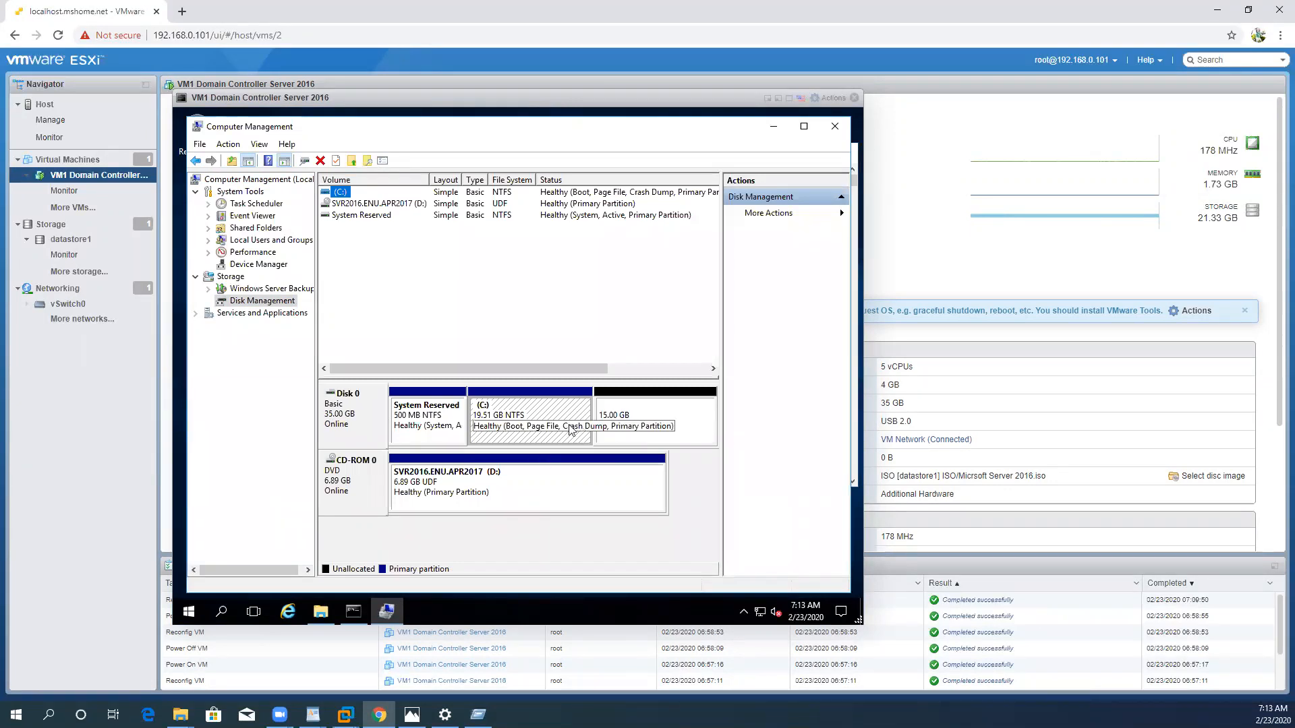
right_click(539, 418)
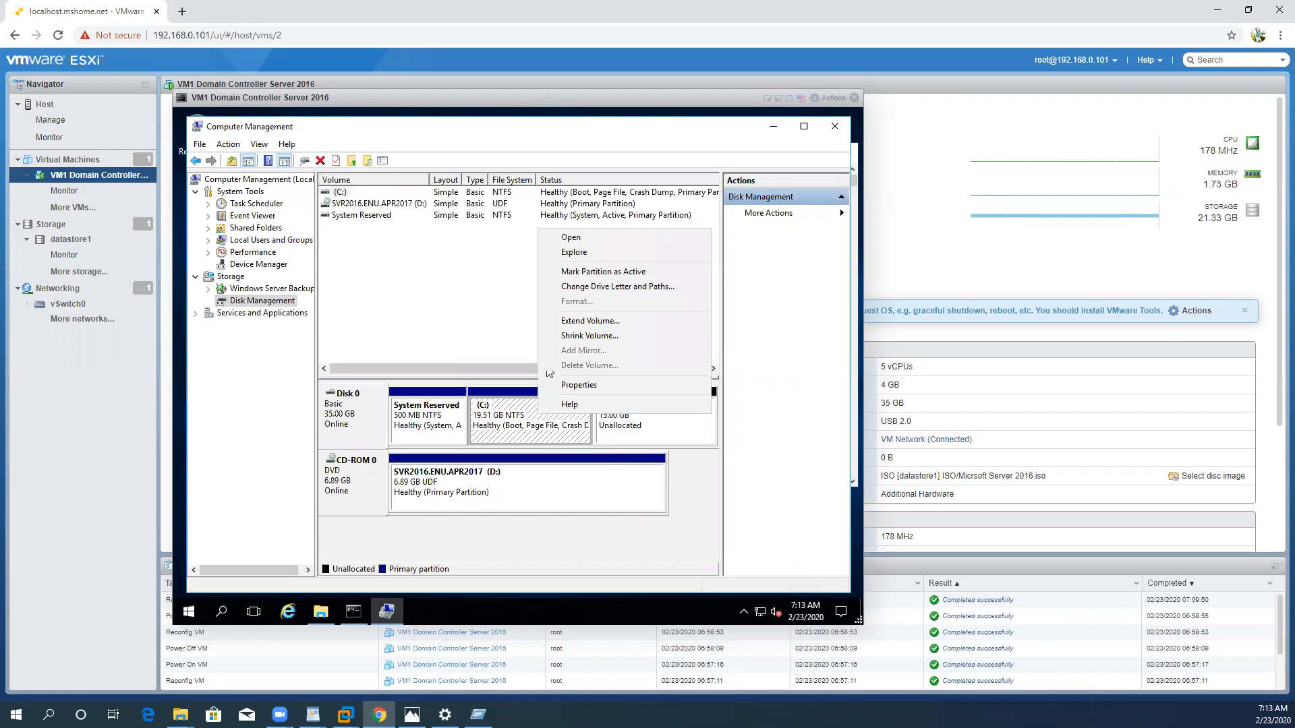
left_click(577, 323)
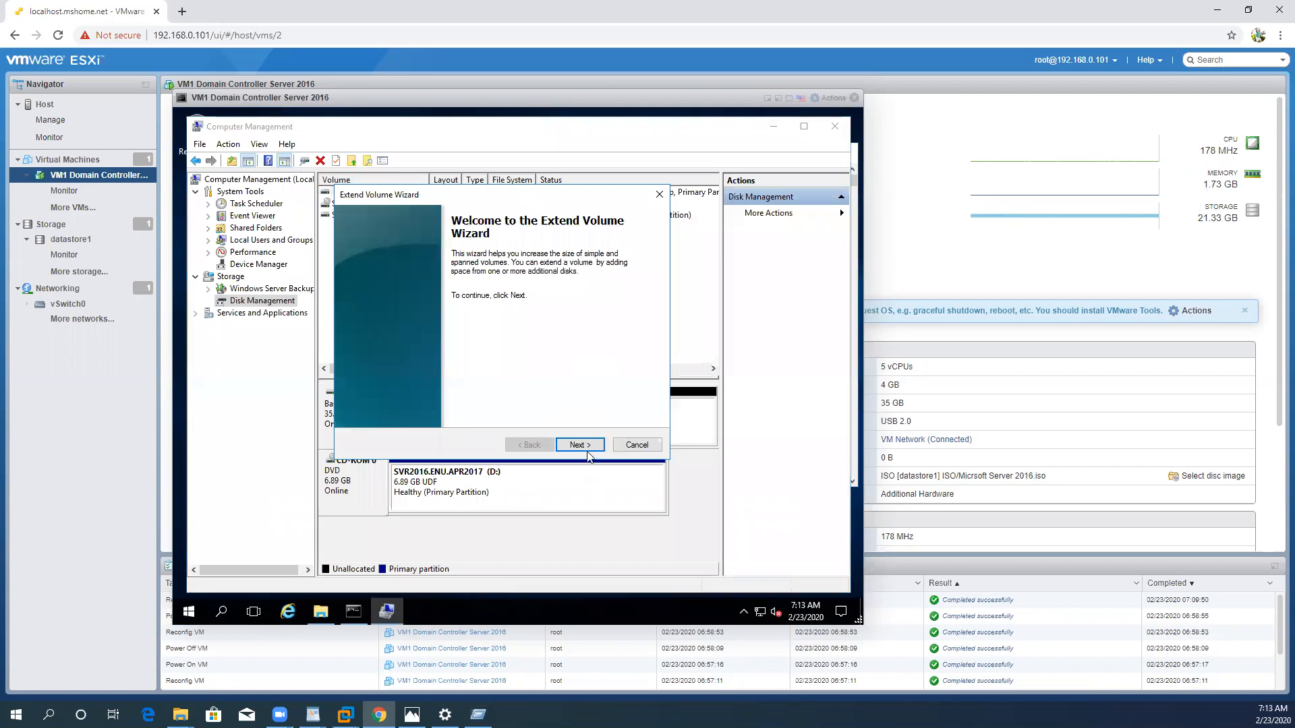
left_click(587, 450)
left_click(587, 449)
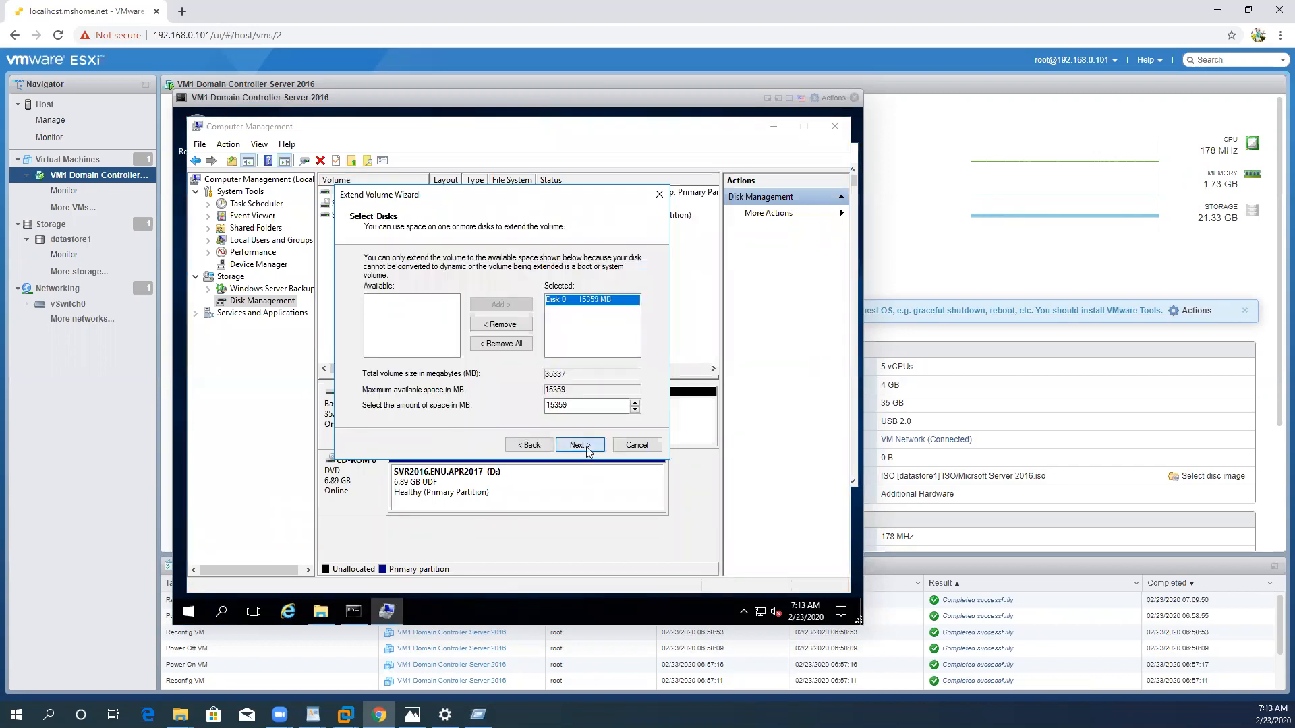
left_click(585, 447)
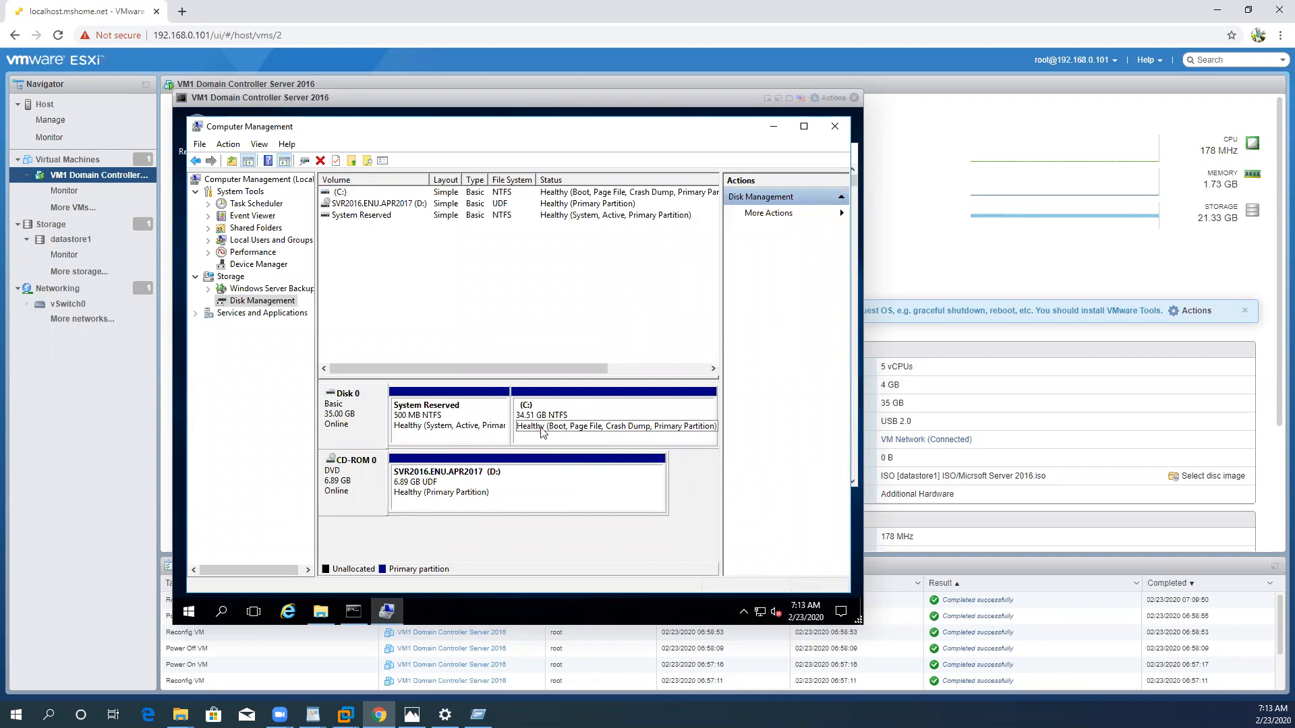
left_click(832, 128)
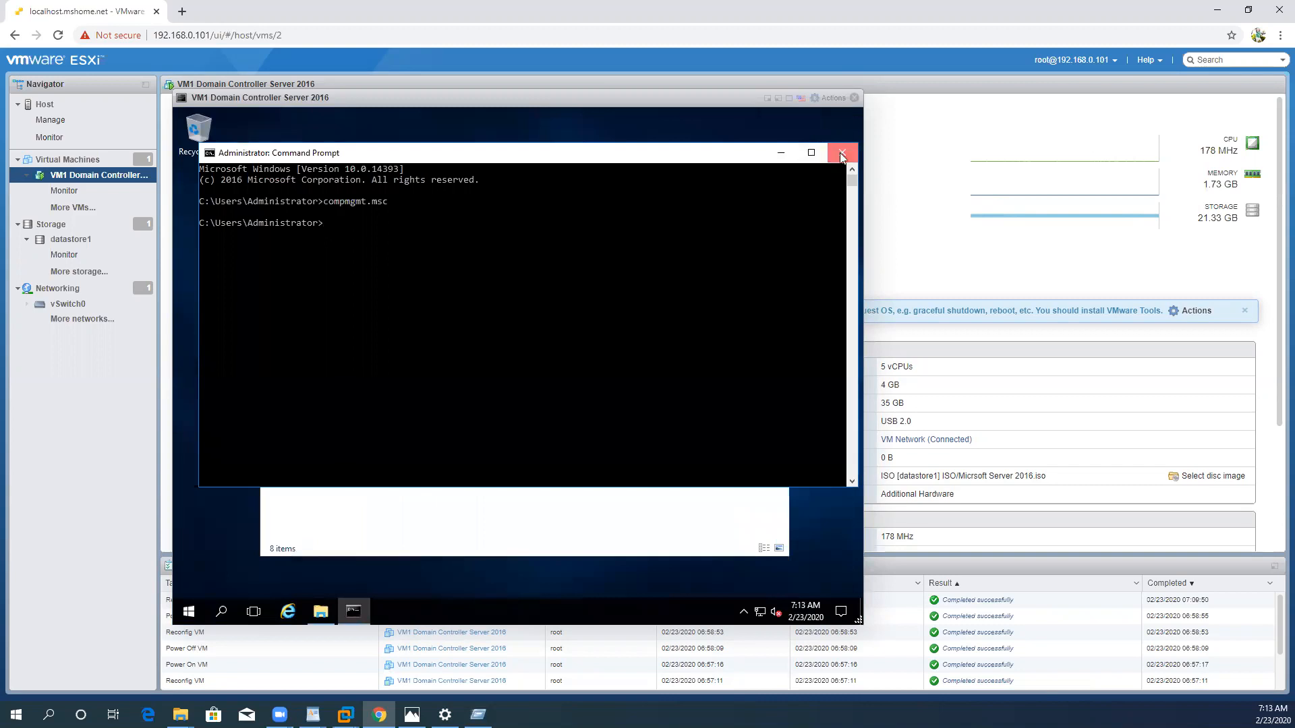
left_click(839, 152)
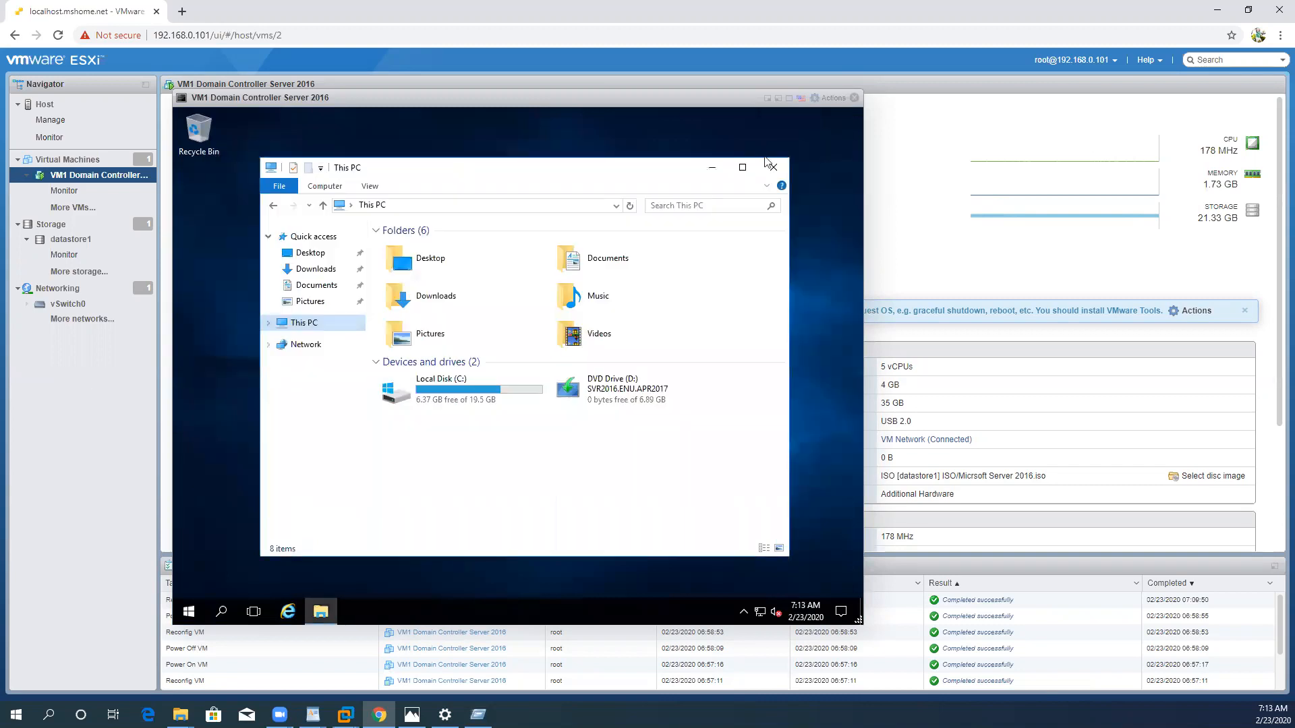
Step: Refresh This PC to check the extended capacity of Local Disk (C:), and close File Explorer
right_click(461, 439)
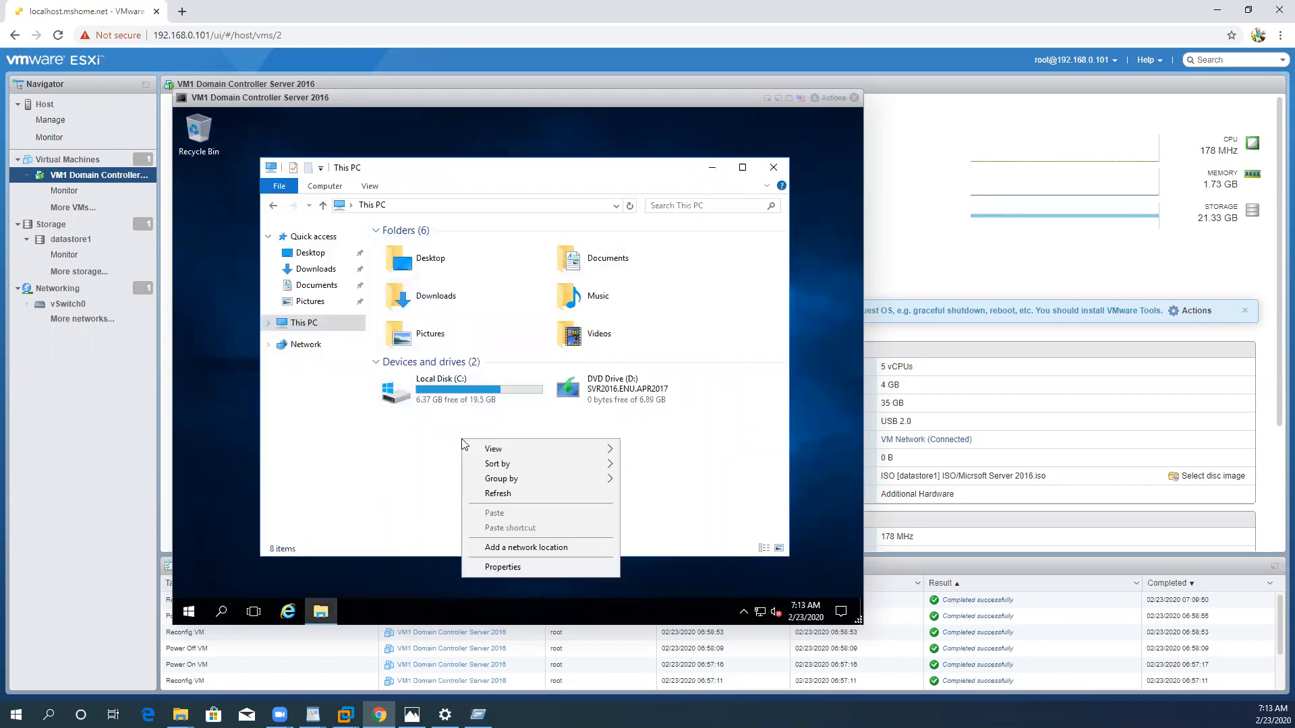
left_click(502, 498)
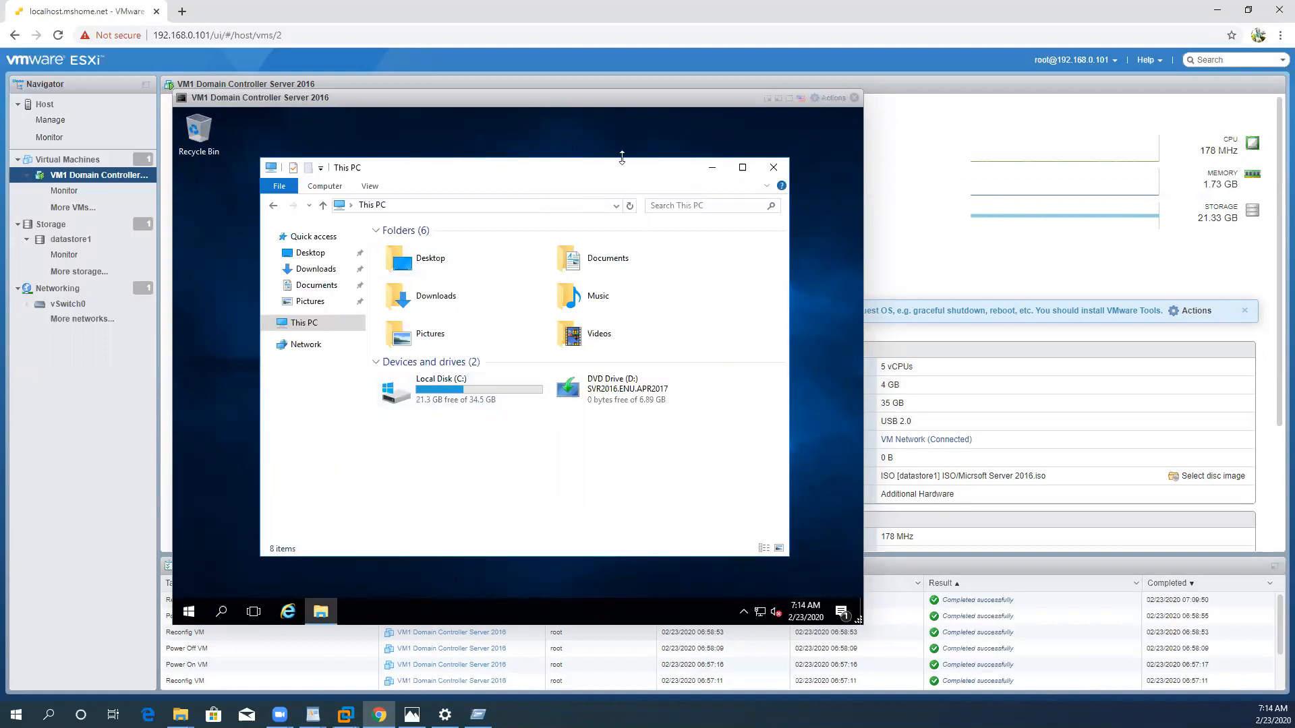
left_click(773, 168)
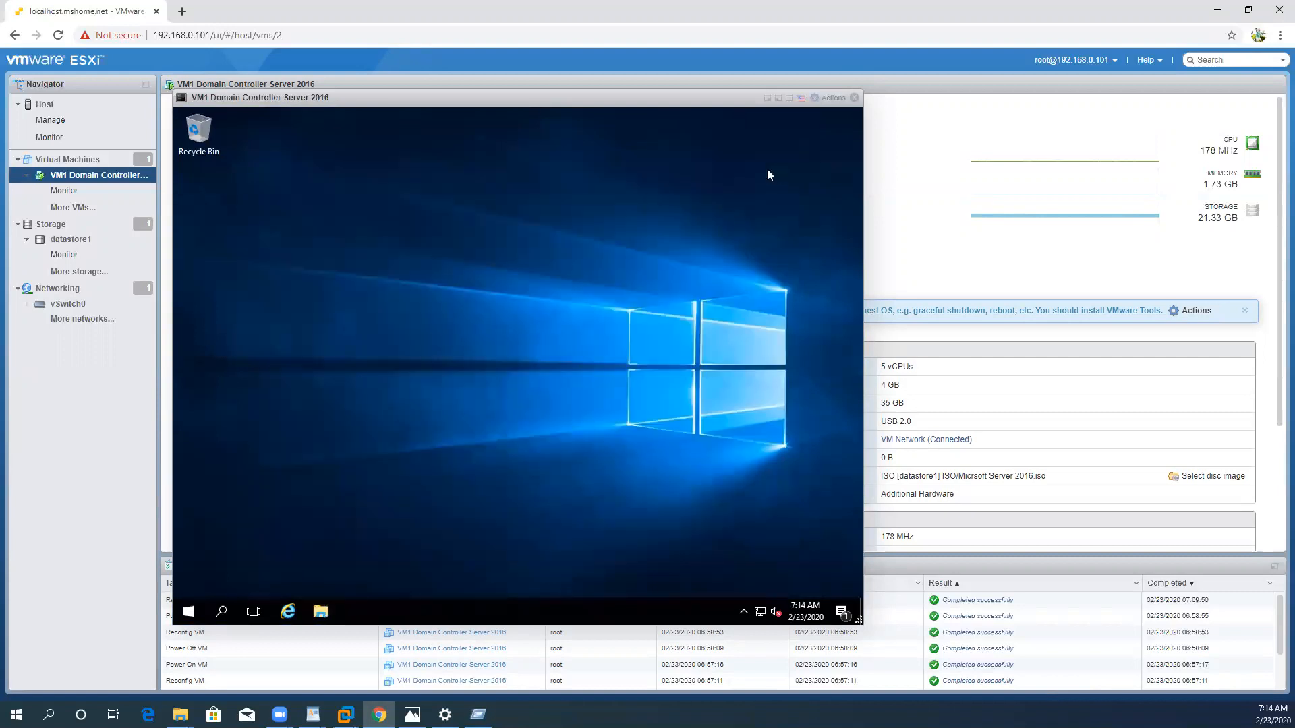
Step: Reopen File Explorer and view the properties of This PC to check the guest's processor and memory
left_click(322, 612)
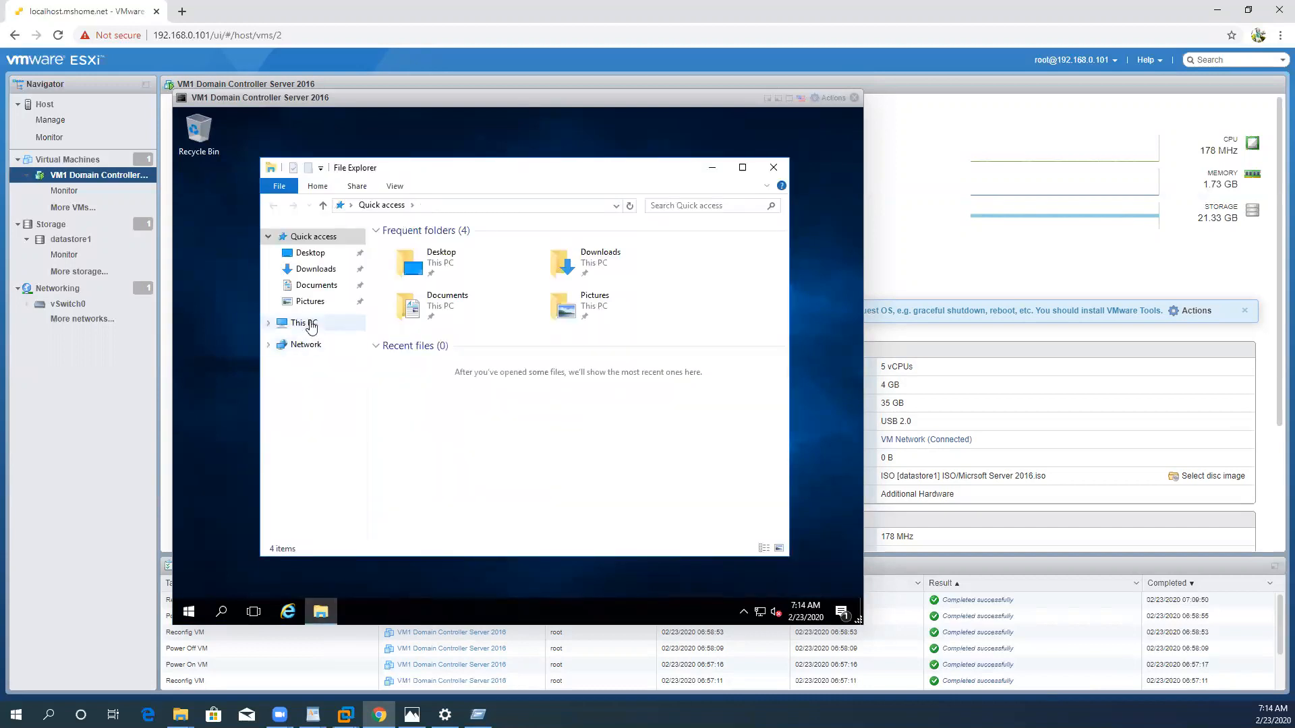
right_click(309, 323)
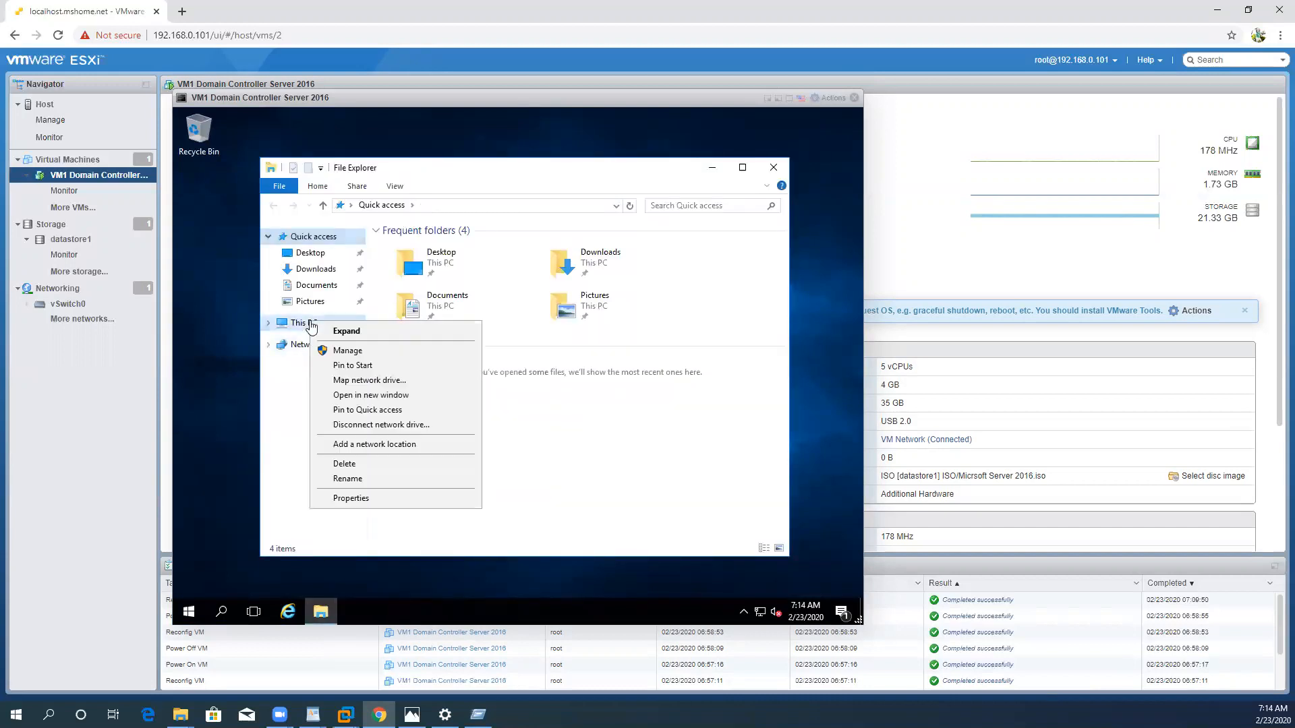
left_click(354, 503)
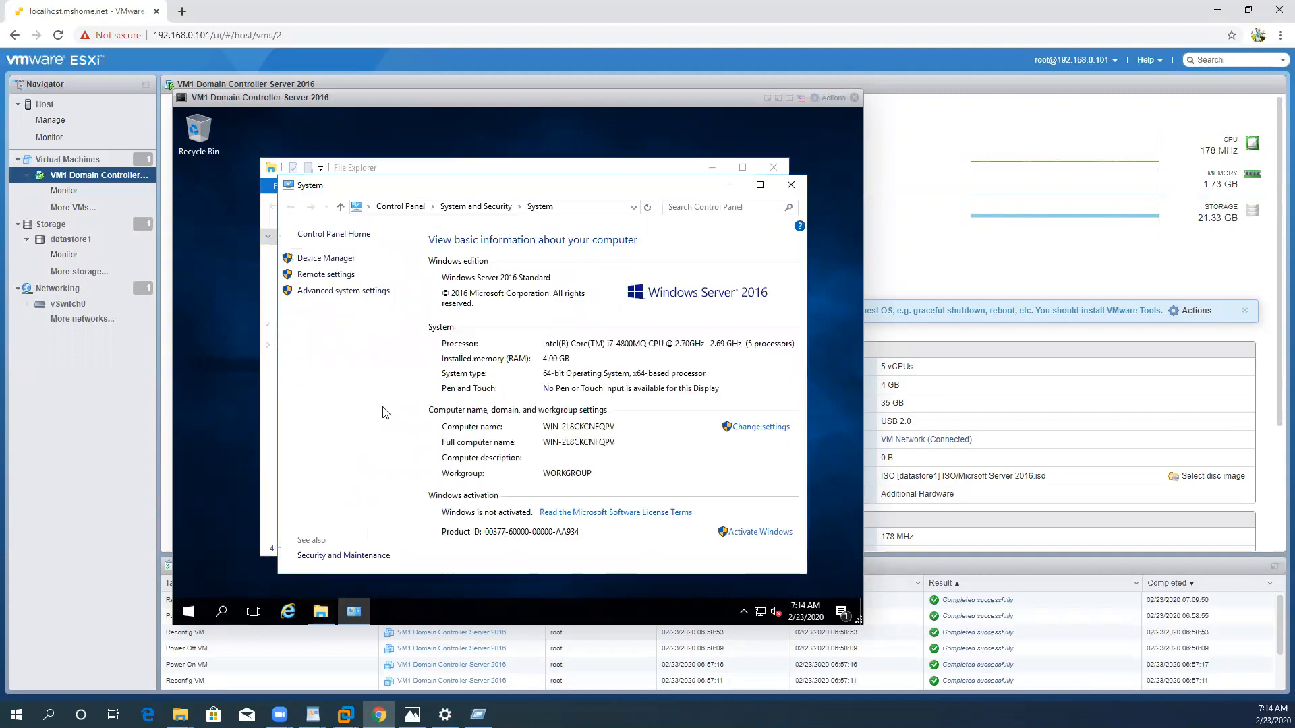